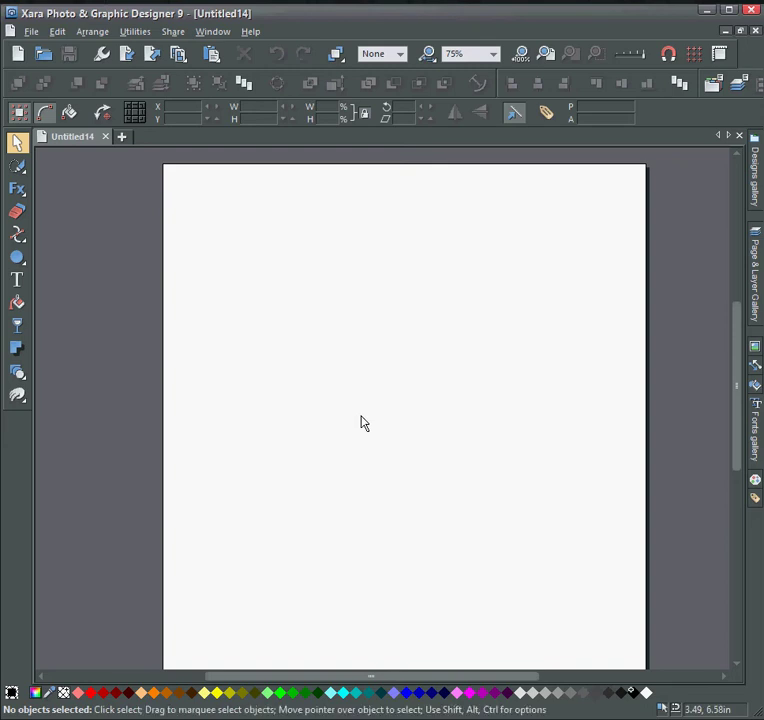
Draw a black triangle near the page top and curve its right and bottom edges into a blade
{"action": "left_click", "coordinate": [17, 234]}
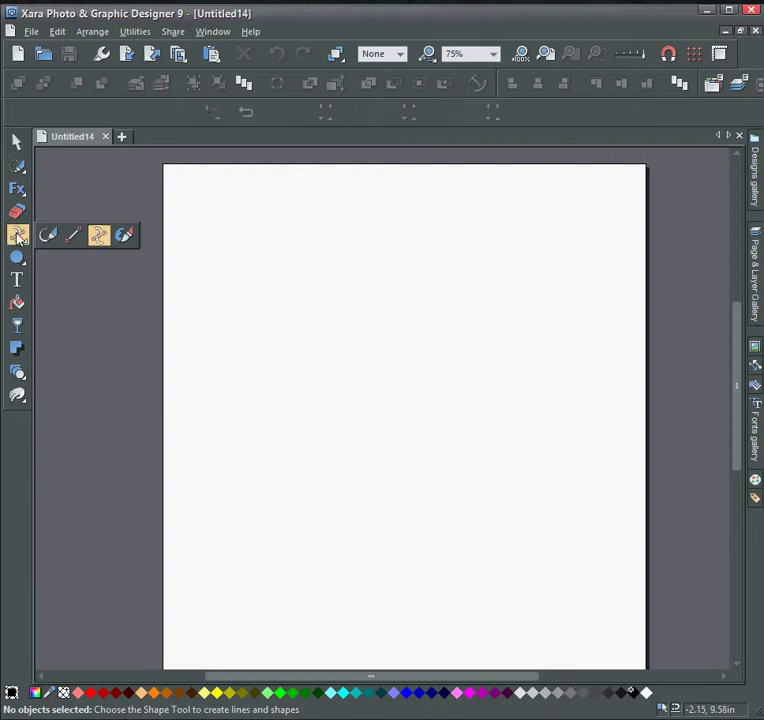
{"action": "left_click", "coordinate": [366, 229]}
{"action": "left_click", "coordinate": [346, 408]}
{"action": "left_click", "coordinate": [384, 413]}
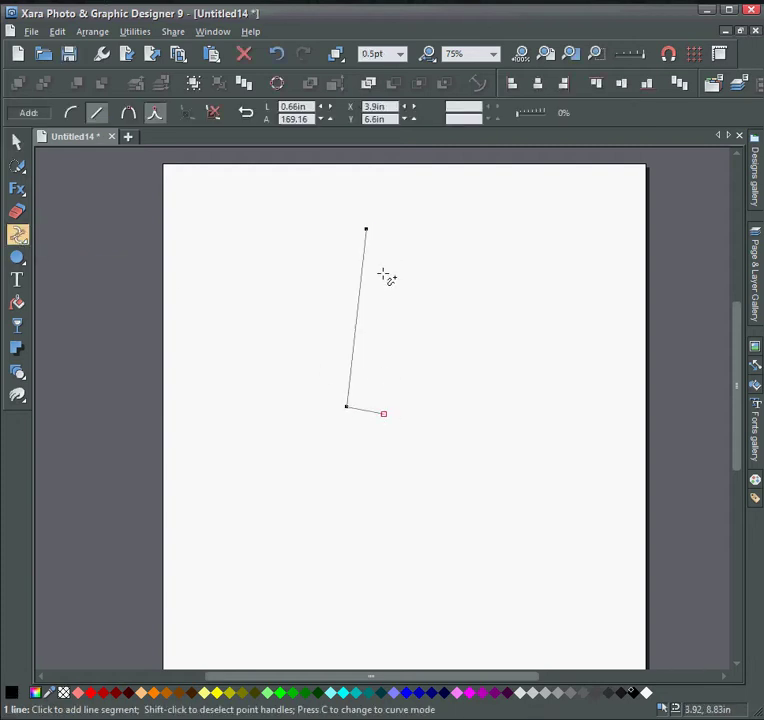
{"action": "left_click", "coordinate": [366, 230]}
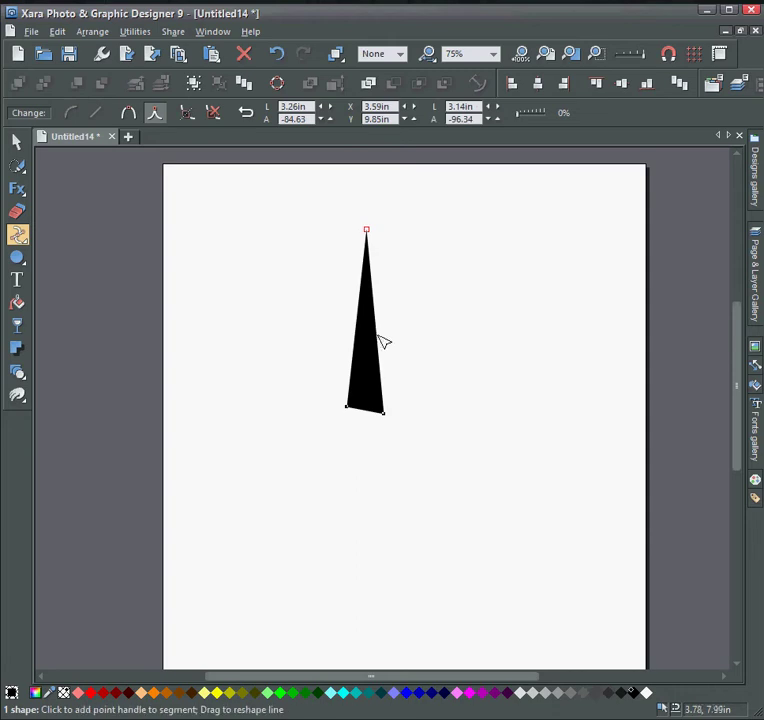
{"action": "mouse_move", "coordinate": [377, 330]}
{"action": "left_mouse_down"}
{"action": "mouse_move", "coordinate": [389, 301]}
{"action": "mouse_move", "coordinate": [370, 314]}
{"action": "left_mouse_up"}
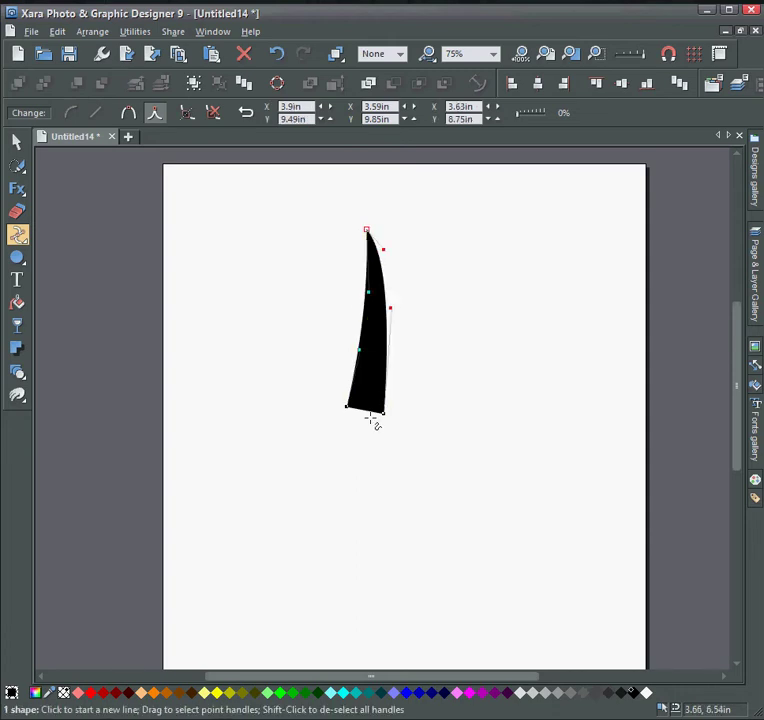
{"action": "left_click_drag", "start_coordinate": [370, 413], "coordinate": [376, 399]}
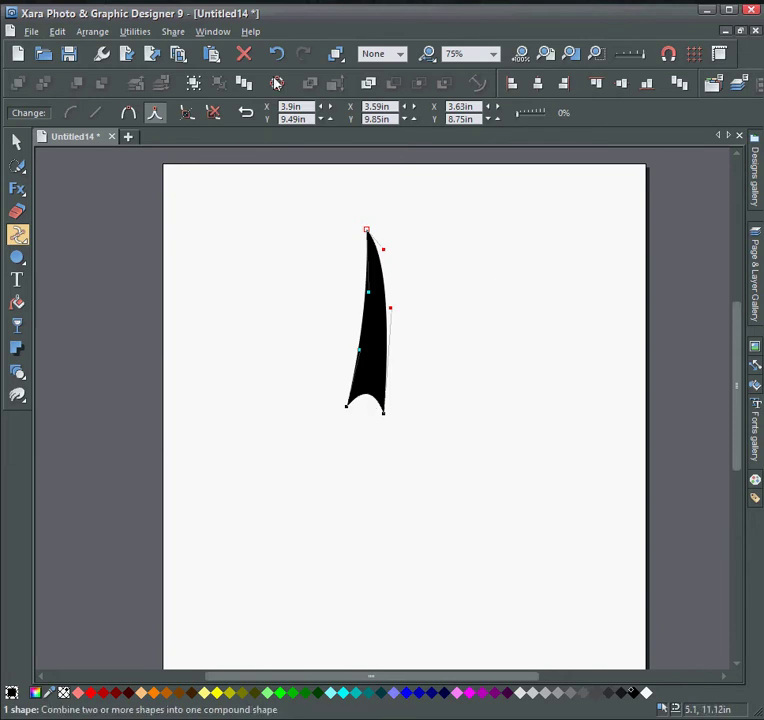
Draw a small black circle at the blade's base
{"action": "left_click", "coordinate": [18, 258]}
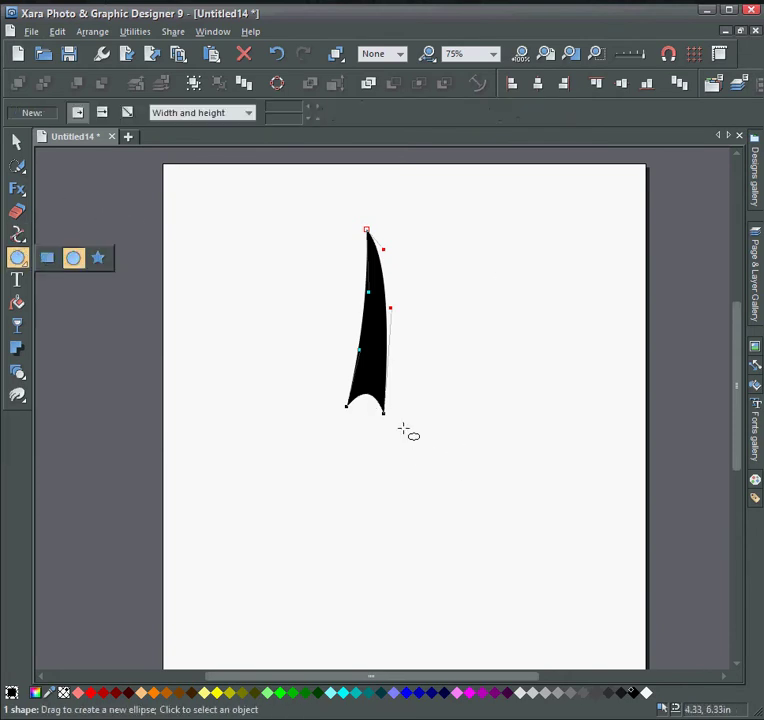
{"action": "left_click_drag", "start_coordinate": [354, 424], "coordinate": [376, 441]}
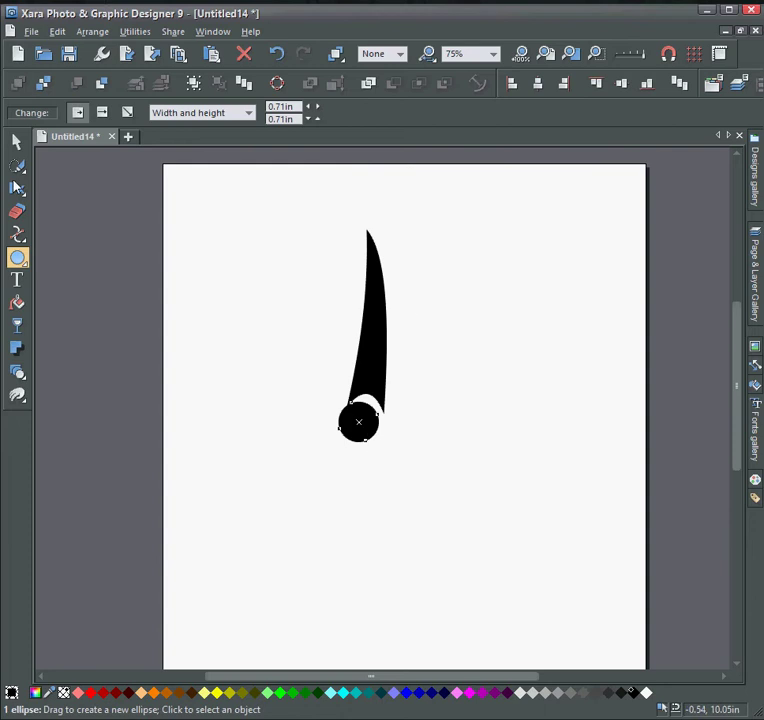
{"action": "left_click", "coordinate": [17, 143]}
{"action": "mouse_move", "coordinate": [373, 435]}
{"action": "left_mouse_down"}
{"action": "mouse_move", "coordinate": [388, 463]}
{"action": "mouse_move", "coordinate": [375, 441]}
{"action": "left_mouse_up"}
Mirror the blade into a symmetric leaf and place a copy to its right
{"action": "left_click", "coordinate": [379, 345]}
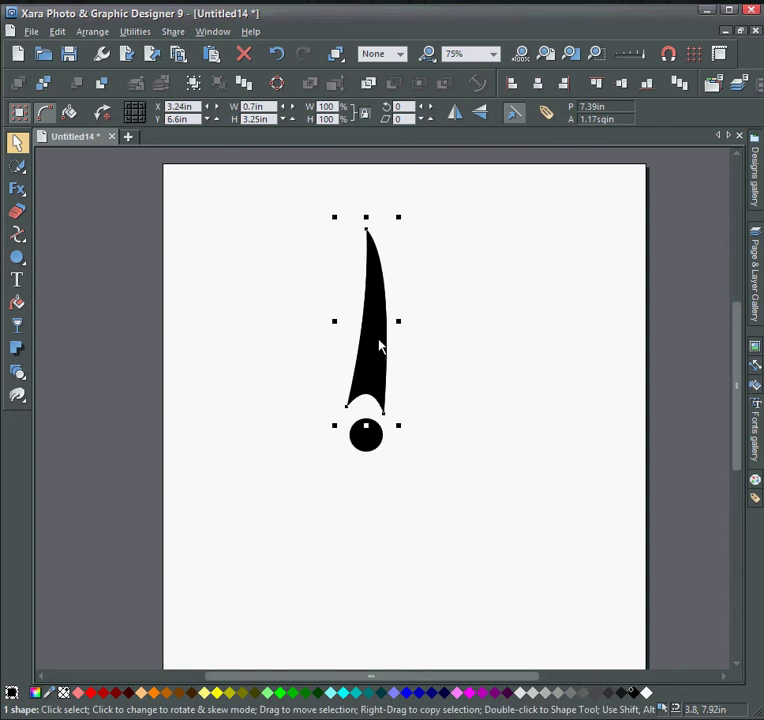
{"action": "left_click", "coordinate": [455, 112]}
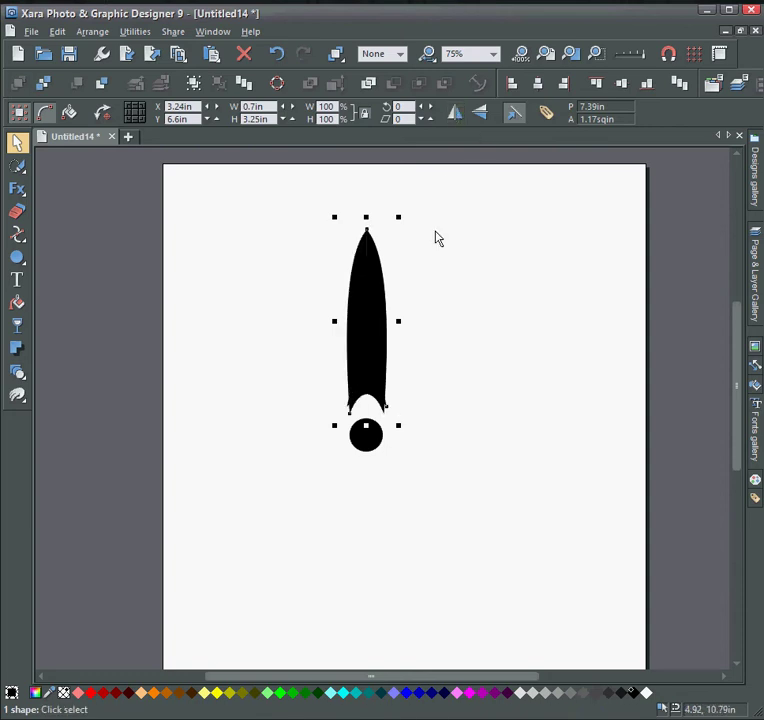
{"action": "left_click_drag", "start_coordinate": [362, 363], "coordinate": [406, 355]}
{"action": "left_click", "coordinate": [408, 312]}
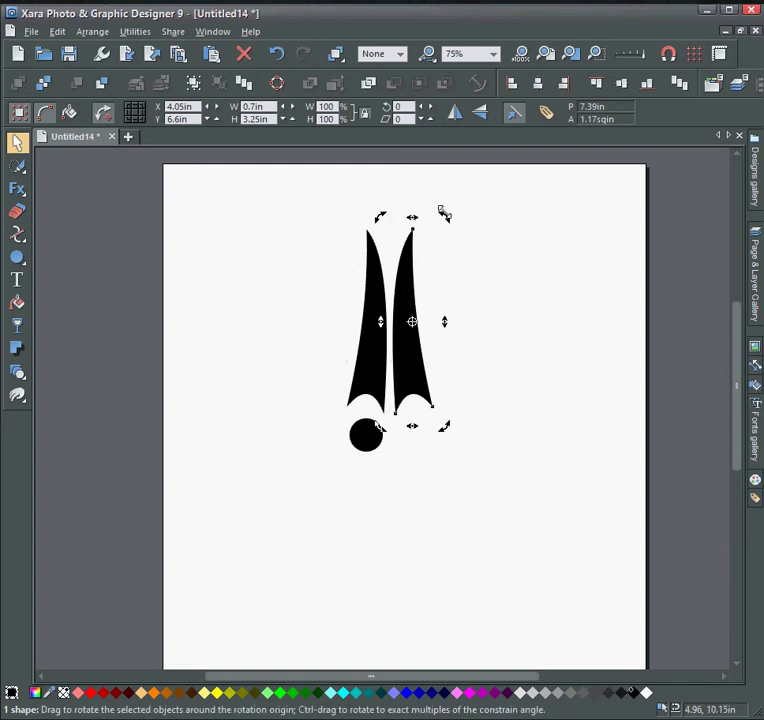
Tilt the two leaves outward into a V and centre the dot beneath them
{"action": "left_click_drag", "start_coordinate": [445, 217], "coordinate": [469, 234]}
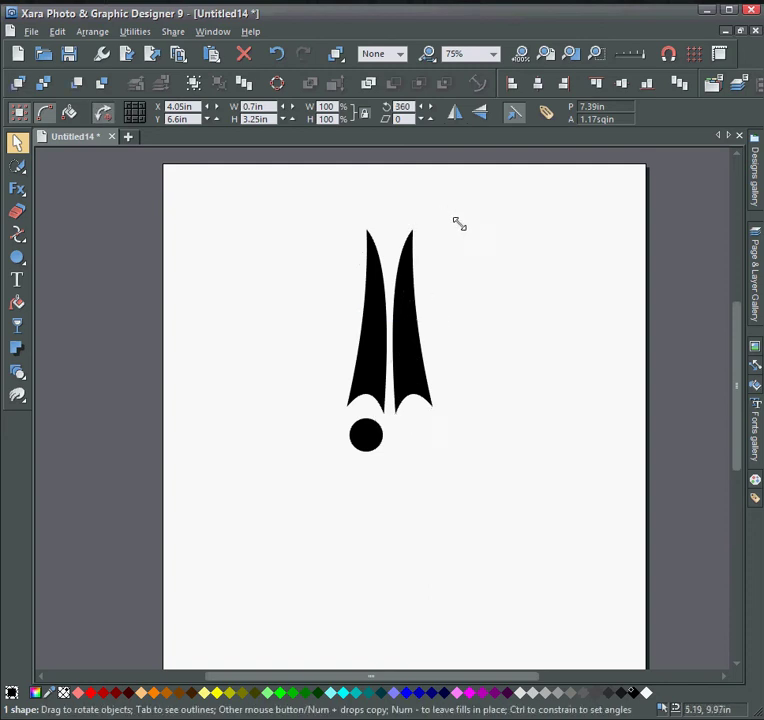
{"action": "left_click", "coordinate": [376, 294]}
{"action": "left_click", "coordinate": [370, 272]}
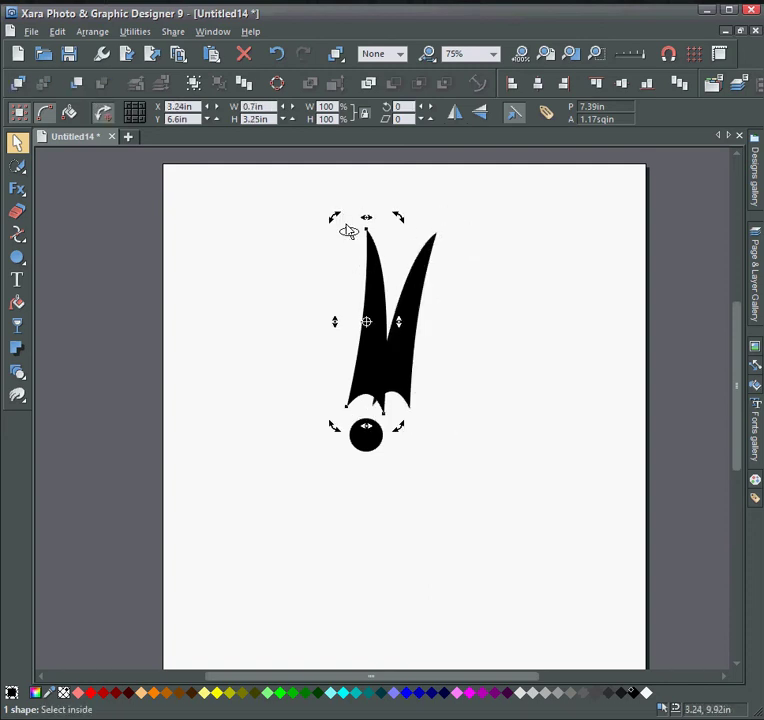
{"action": "left_click_drag", "start_coordinate": [336, 218], "coordinate": [317, 237]}
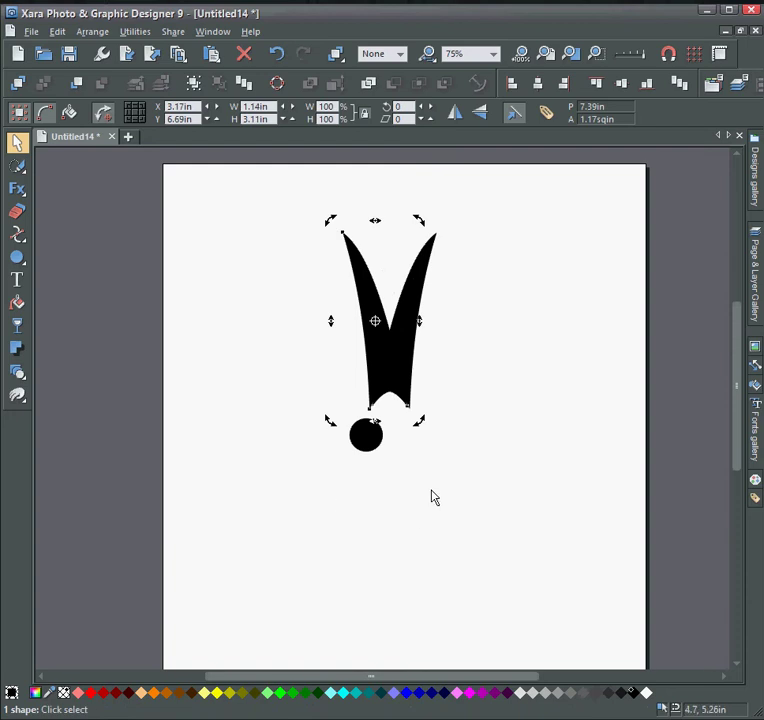
{"action": "left_click", "coordinate": [387, 481]}
{"action": "mouse_move", "coordinate": [370, 445]}
{"action": "left_mouse_down"}
{"action": "mouse_move", "coordinate": [397, 431]}
{"action": "mouse_move", "coordinate": [471, 461]}
{"action": "left_mouse_up"}
Nudge the right blade right and the dot left so it centres under the joined bases
{"action": "scroll", "coordinate": [438, 442], "scroll_direction": "up", "scroll_amount": 3}
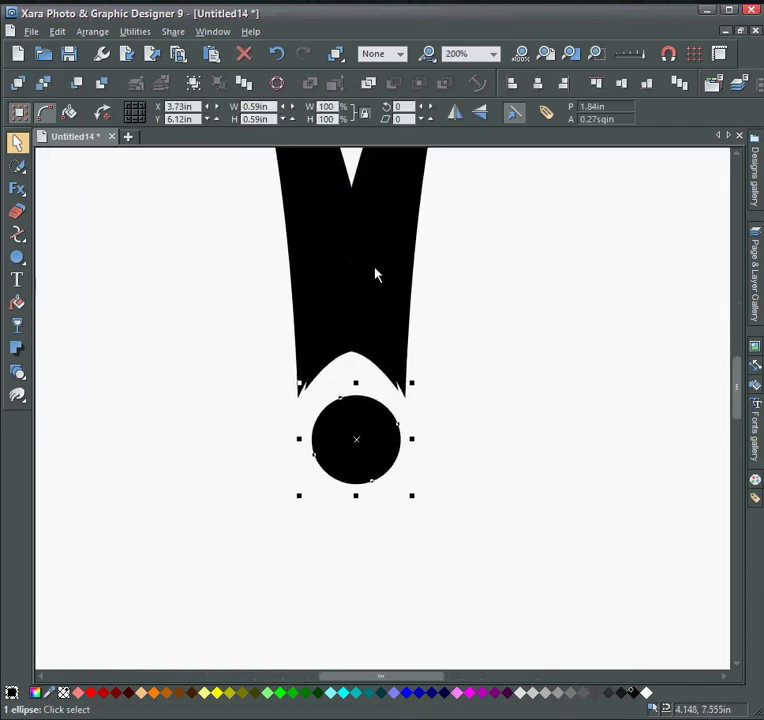
{"action": "left_click", "coordinate": [391, 297]}
{"action": "mouse_move", "coordinate": [391, 297]}
{"action": "left_mouse_down"}
{"action": "mouse_move", "coordinate": [405, 288]}
{"action": "mouse_move", "coordinate": [383, 293]}
{"action": "left_mouse_up"}
{"action": "mouse_move", "coordinate": [389, 464]}
{"action": "left_mouse_down"}
{"action": "mouse_move", "coordinate": [368, 455]}
{"action": "mouse_move", "coordinate": [379, 452]}
{"action": "mouse_move", "coordinate": [378, 462]}
{"action": "left_mouse_up"}
{"action": "scroll", "coordinate": [461, 459], "scroll_direction": "down", "scroll_amount": 2}
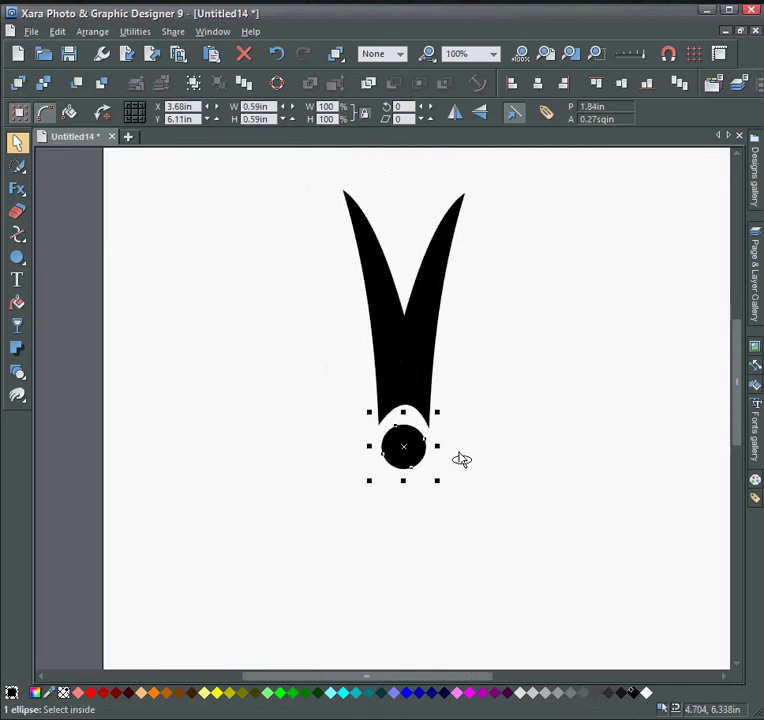
{"action": "left_click", "coordinate": [424, 317]}
Group the two blades and move a vertically flipped copy below the dot
{"action": "left_click", "coordinate": [380, 293], "text": "shift"}
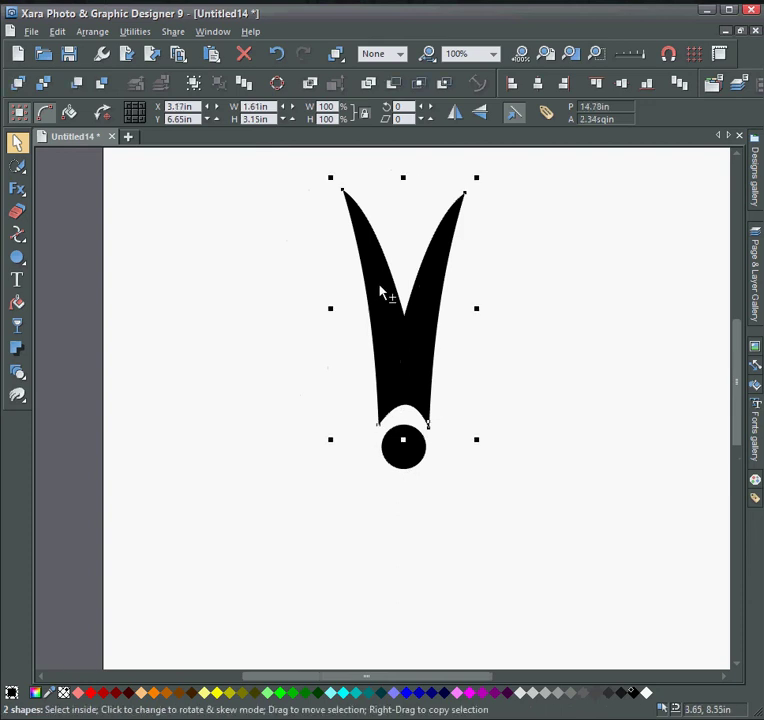
{"action": "key", "text": "ctrl+g"}
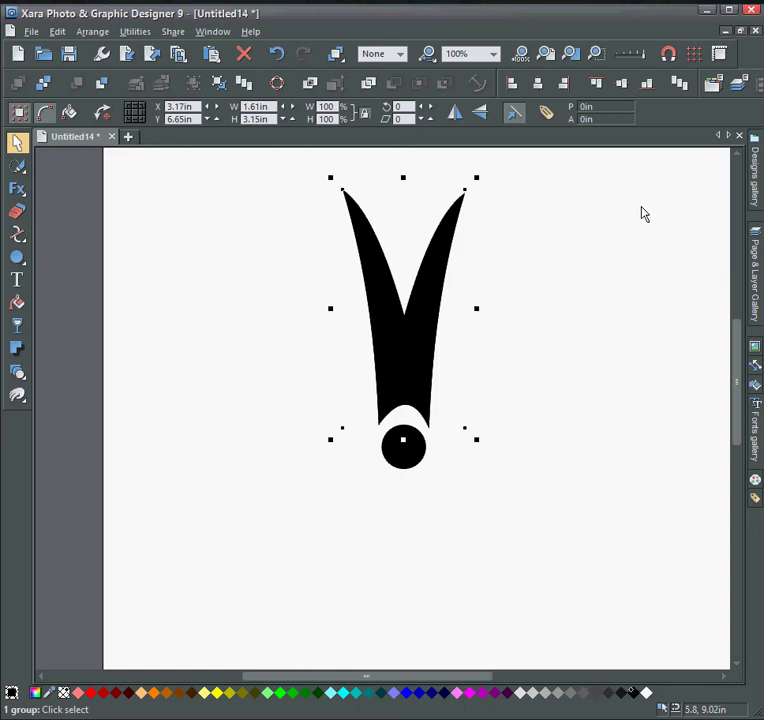
{"action": "left_click", "coordinate": [479, 113]}
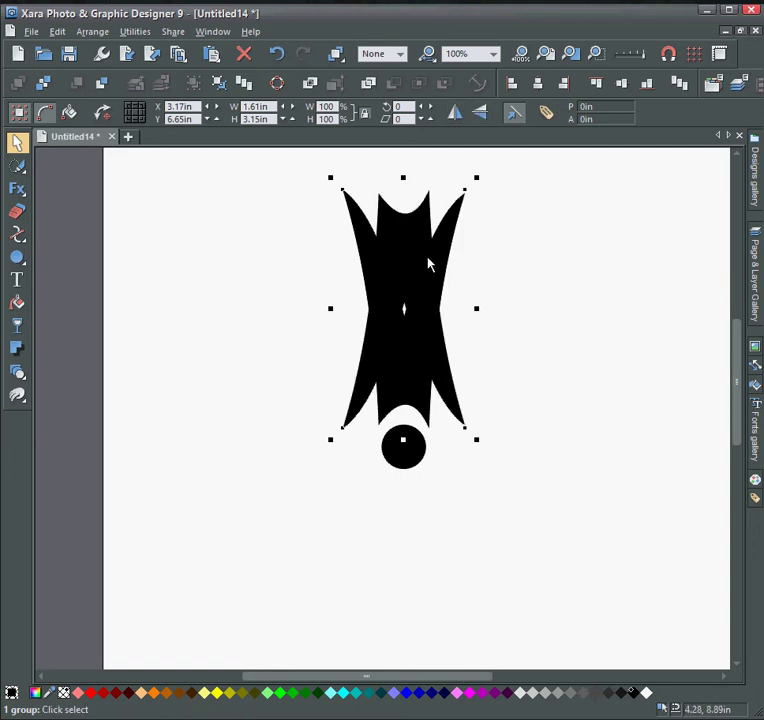
{"action": "left_click_drag", "start_coordinate": [428, 263], "coordinate": [424, 535]}
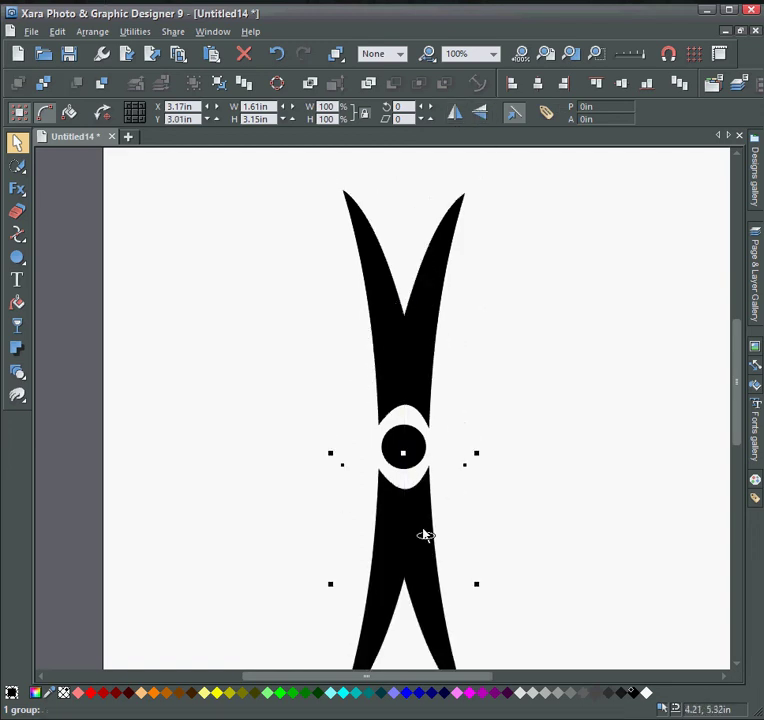
Turn on Snap to objects and snap the dot to the motif's centre
{"action": "left_click", "coordinate": [414, 456]}
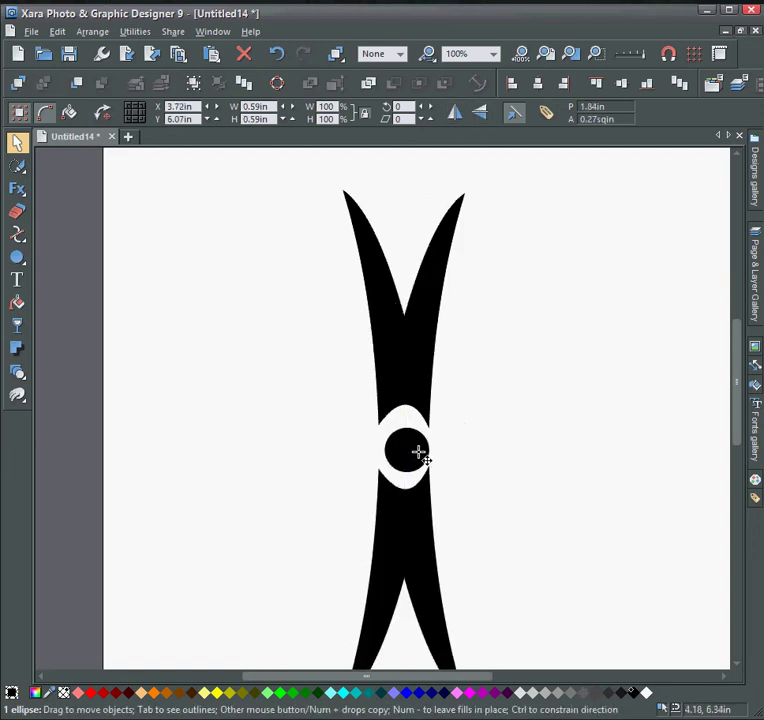
{"action": "left_click", "coordinate": [669, 53]}
{"action": "left_click_drag", "start_coordinate": [426, 462], "coordinate": [422, 451]}
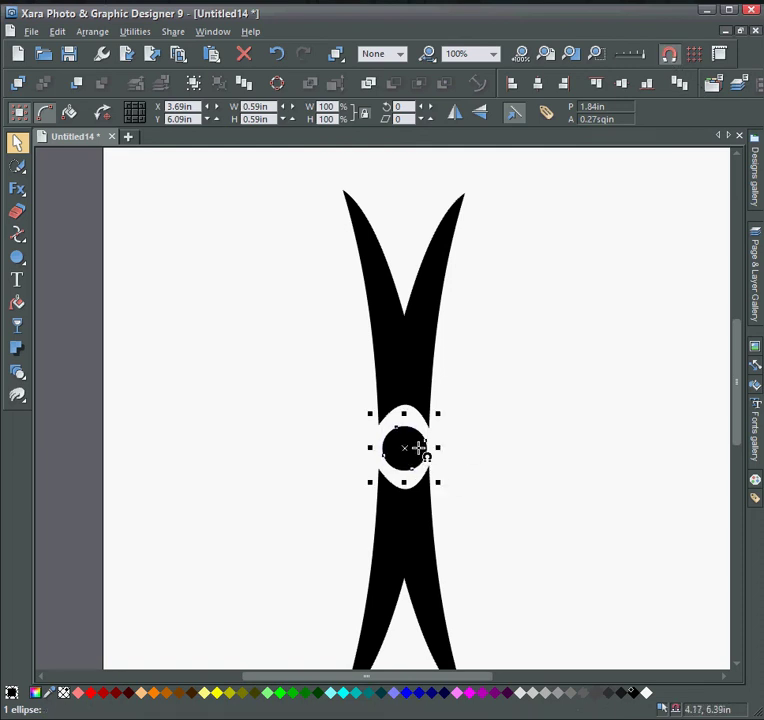
{"action": "left_click", "coordinate": [518, 444]}
{"action": "scroll", "coordinate": [522, 436], "scroll_direction": "down", "scroll_amount": 1}
{"action": "scroll", "coordinate": [527, 442], "scroll_direction": "down", "scroll_amount": 1, "text": "ctrl"}
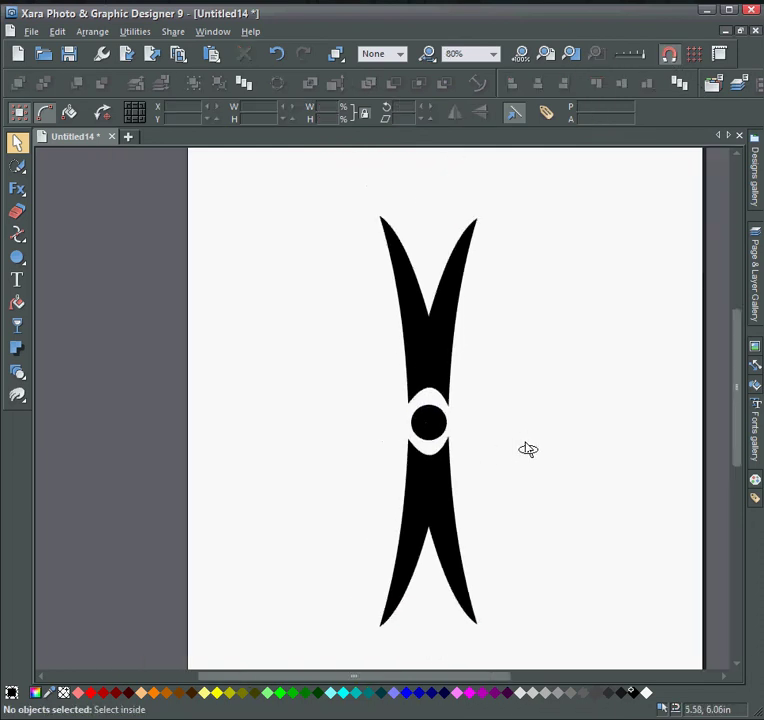
Make a smaller copy of the dot at the upper left and another on the right
{"action": "left_click", "coordinate": [428, 433]}
{"action": "left_click_drag", "start_coordinate": [438, 437], "coordinate": [383, 341]}
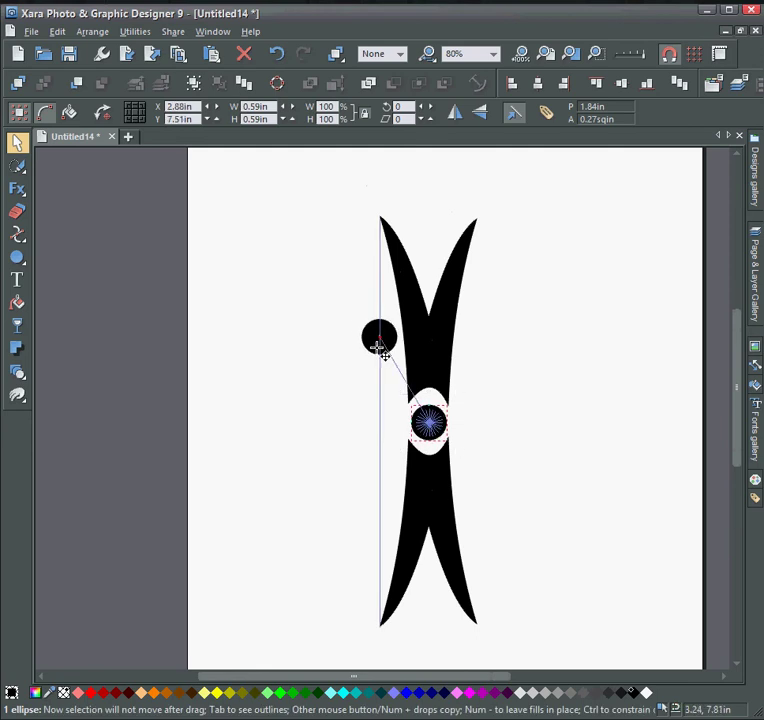
{"action": "left_click_drag", "start_coordinate": [349, 307], "coordinate": [382, 357]}
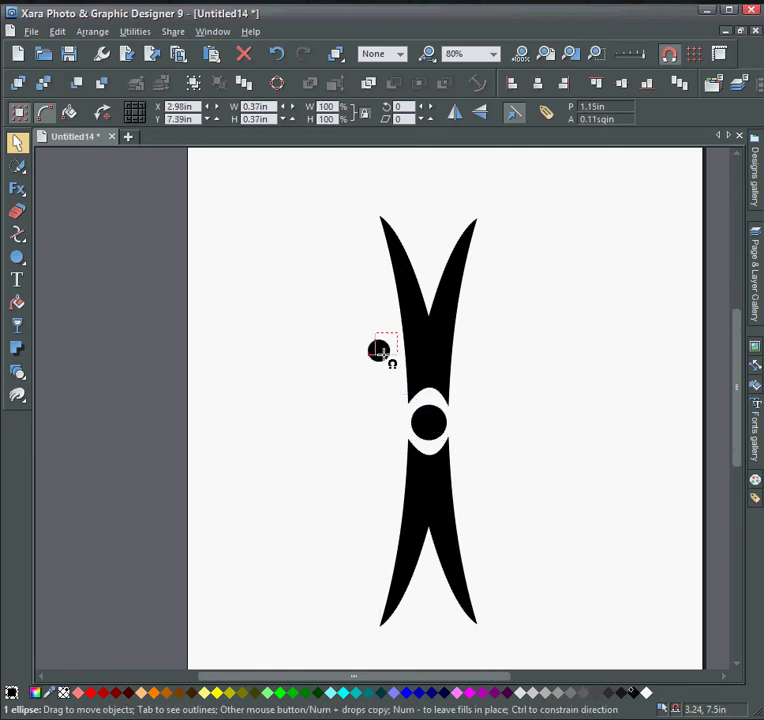
{"action": "left_click_drag", "start_coordinate": [455, 362], "coordinate": [478, 357]}
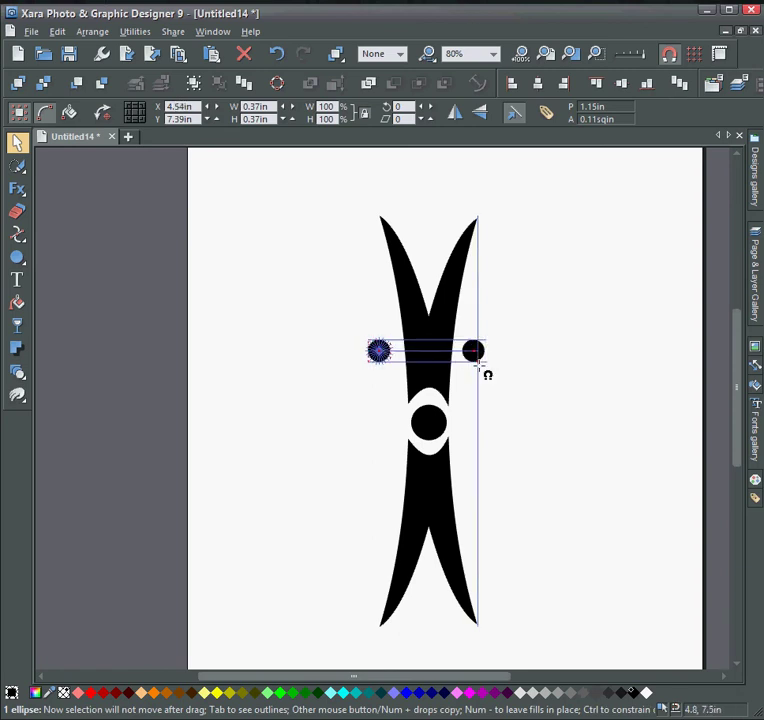
{"action": "left_click_drag", "start_coordinate": [481, 369], "coordinate": [488, 372]}
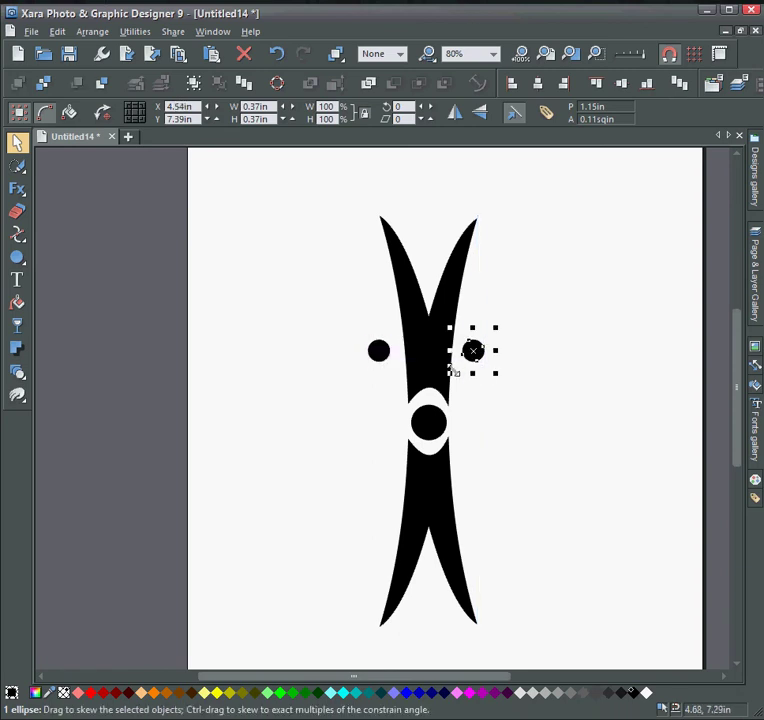
Group the two small dots and copy the pair below the central eye
{"action": "left_click", "coordinate": [380, 352], "text": "shift"}
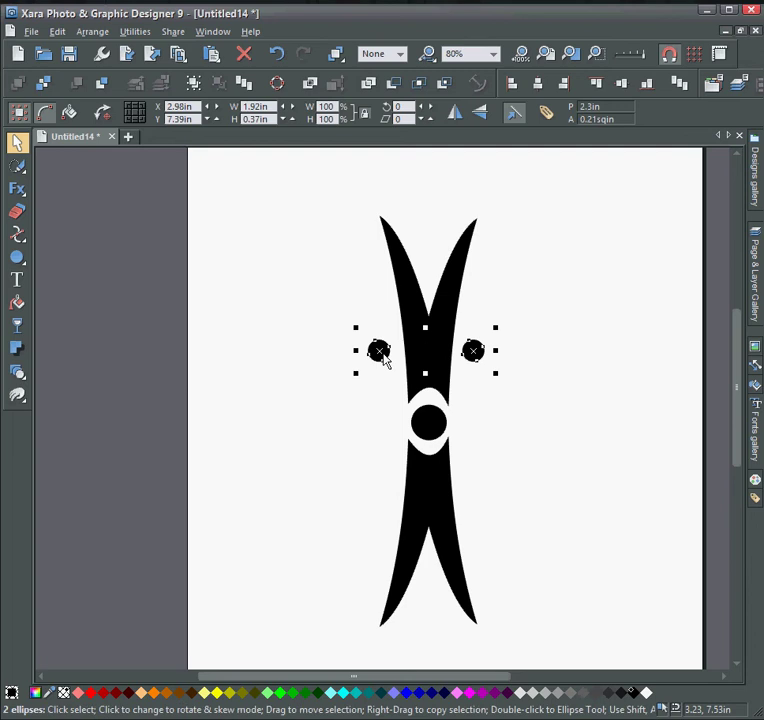
{"action": "key", "text": "ctrl+g"}
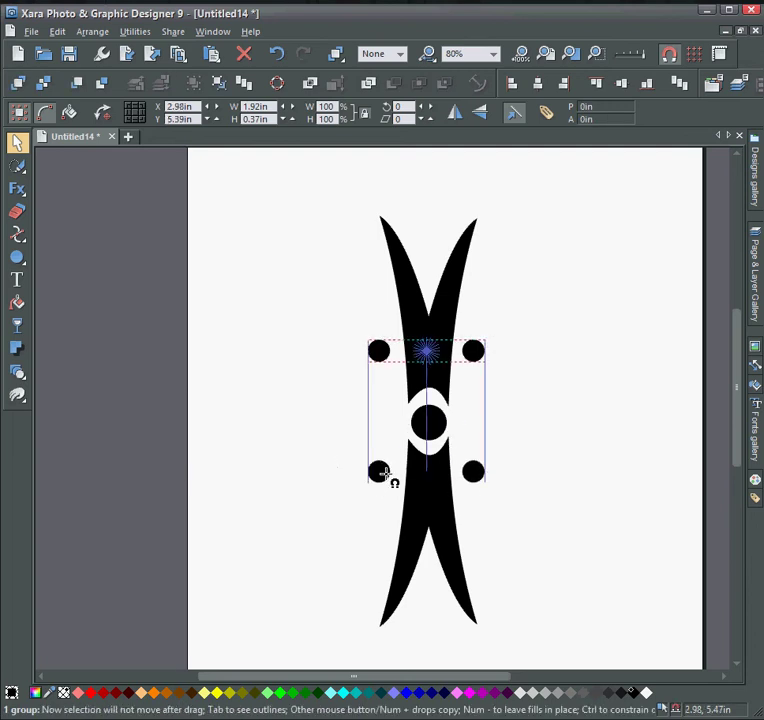
{"action": "left_click_drag", "start_coordinate": [385, 360], "coordinate": [393, 470]}
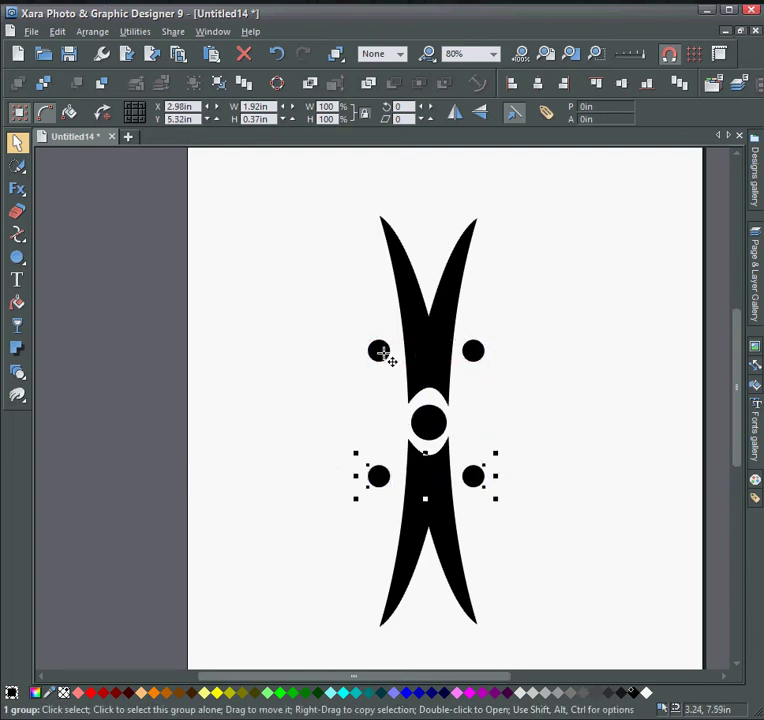
{"action": "left_click_drag", "start_coordinate": [379, 350], "coordinate": [382, 350]}
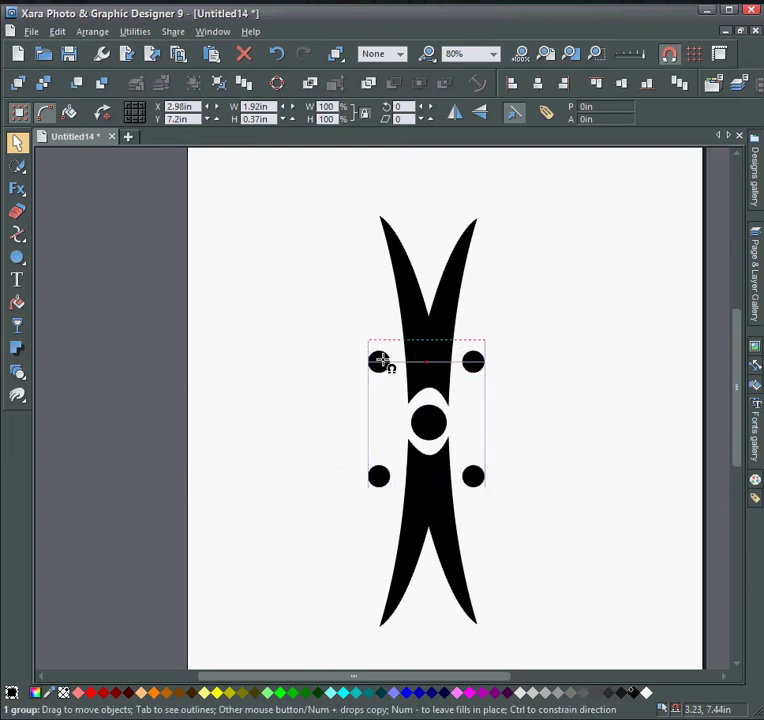
{"action": "left_click", "coordinate": [330, 413]}
Group all the blade-and-dot parts into one motif and scale it down
{"action": "scroll", "coordinate": [327, 415], "scroll_direction": "down", "scroll_amount": 1, "text": "ctrl"}
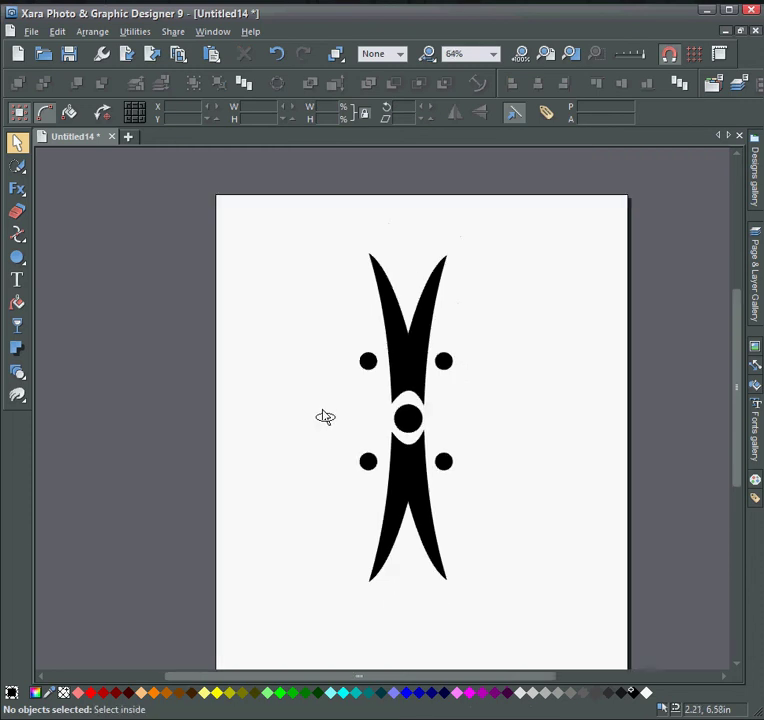
{"action": "left_click_drag", "start_coordinate": [338, 232], "coordinate": [524, 603]}
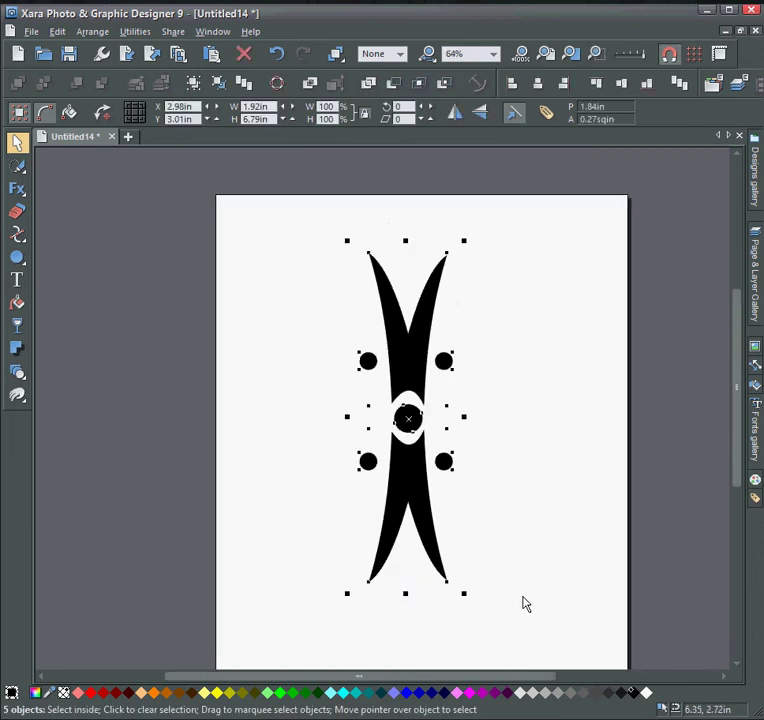
{"action": "key", "text": "ctrl+g"}
{"action": "mouse_move", "coordinate": [463, 597]}
{"action": "left_mouse_down"}
{"action": "mouse_move", "coordinate": [390, 403]}
{"action": "mouse_move", "coordinate": [270, 355]}
{"action": "mouse_move", "coordinate": [592, 354]}
{"action": "left_mouse_up"}
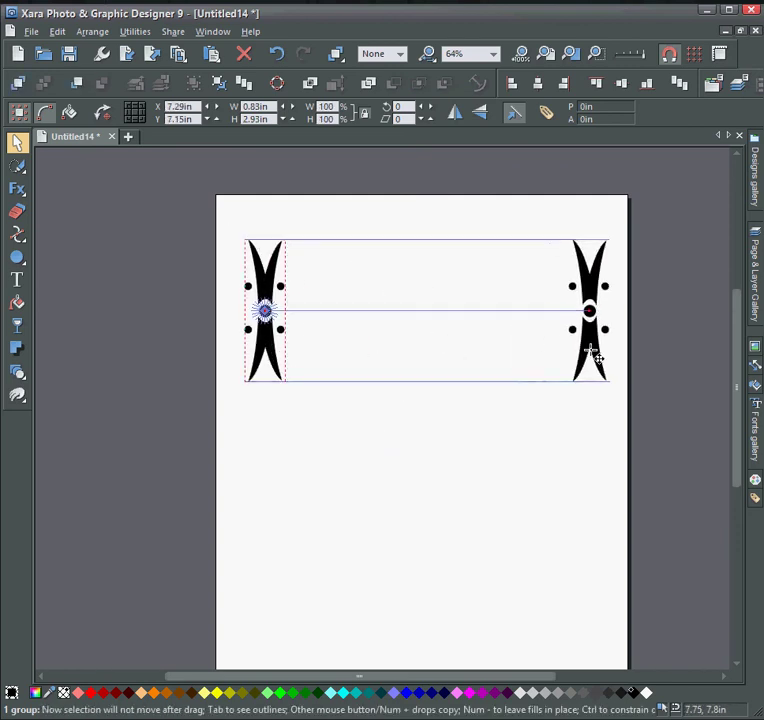
Blend the left motif into the right one, making a row of seven across the top
{"action": "left_click", "coordinate": [17, 372]}
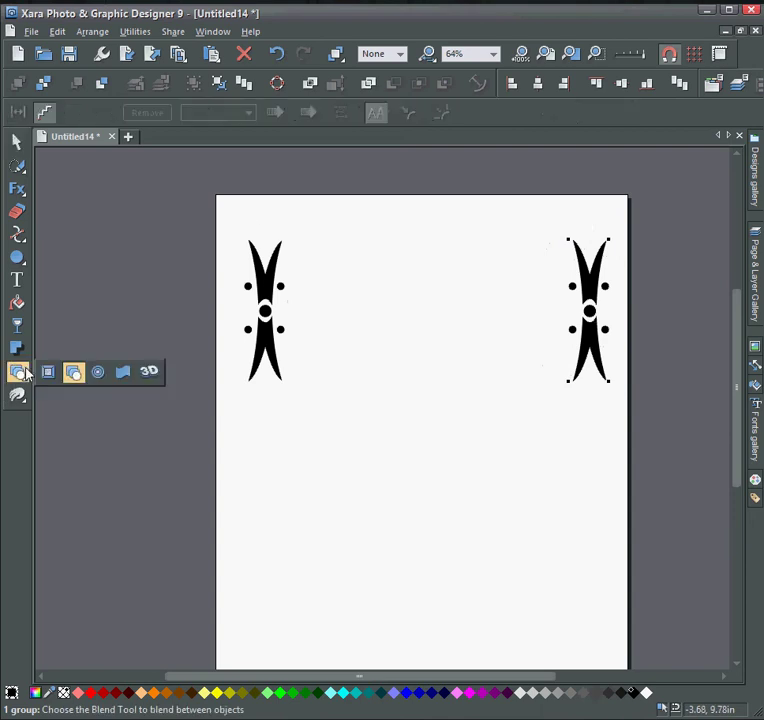
{"action": "left_click_drag", "start_coordinate": [268, 290], "coordinate": [595, 290]}
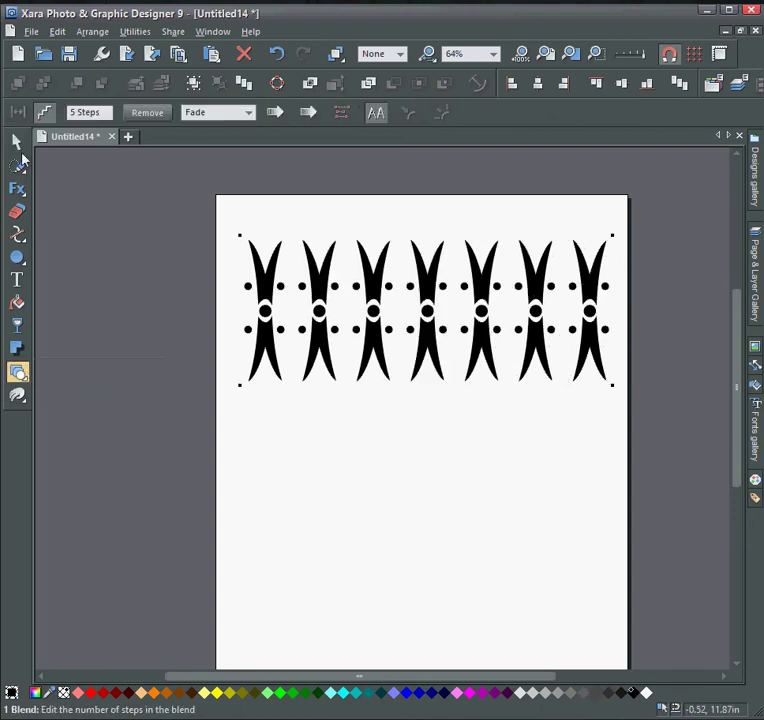
{"action": "left_click", "coordinate": [17, 141]}
{"action": "left_click", "coordinate": [378, 365]}
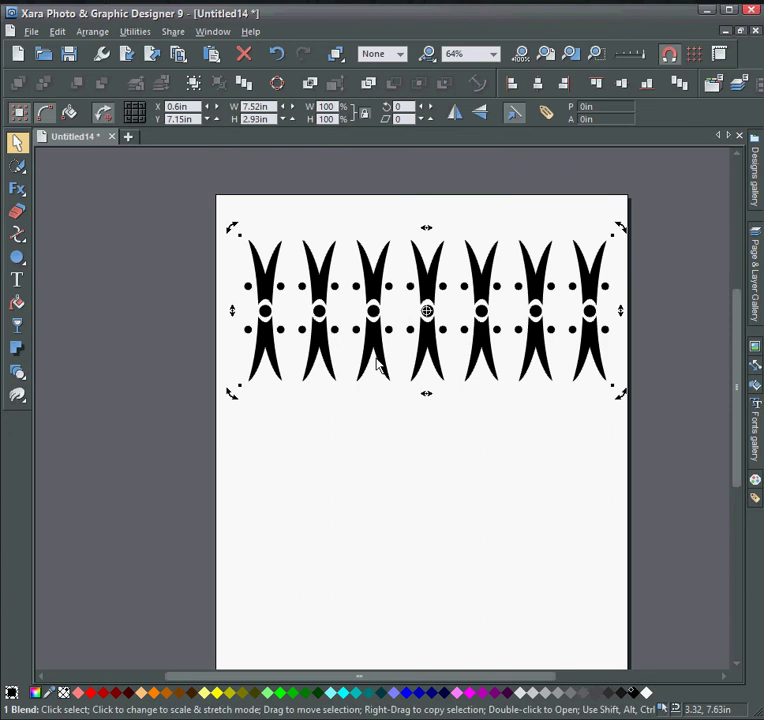
Place a spare copy of the motif row off the page's right edge
{"action": "left_click_drag", "start_coordinate": [267, 356], "coordinate": [637, 347]}
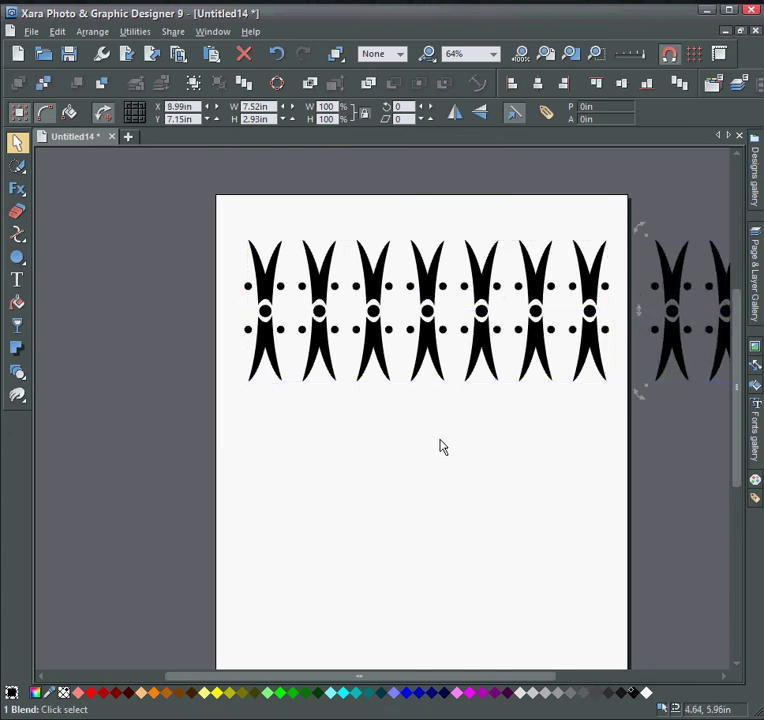
{"action": "scroll", "coordinate": [443, 447], "scroll_direction": "down", "scroll_amount": 1}
{"action": "left_click_drag", "start_coordinate": [453, 531], "coordinate": [414, 459]}
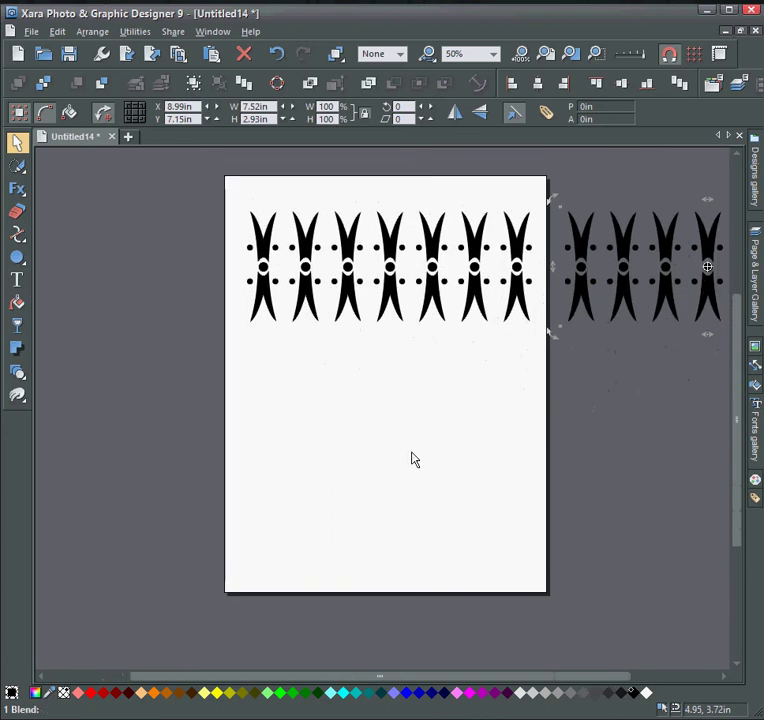
{"action": "left_click", "coordinate": [414, 459]}
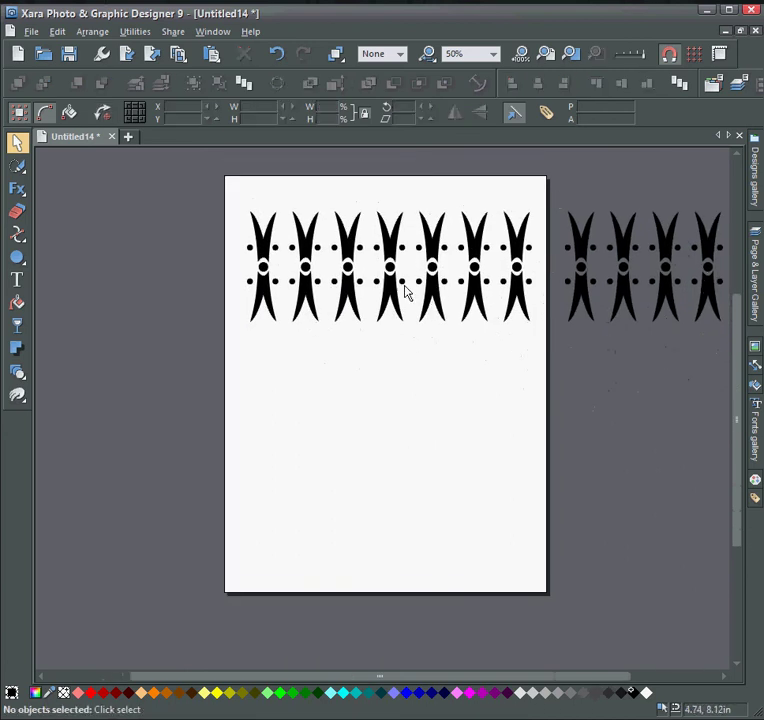
{"action": "left_click", "coordinate": [17, 256]}
Draw a large circle with no fill and a thin dark outline, centred below the row
{"action": "left_click_drag", "start_coordinate": [348, 407], "coordinate": [401, 477]}
{"action": "left_click", "coordinate": [66, 694]}
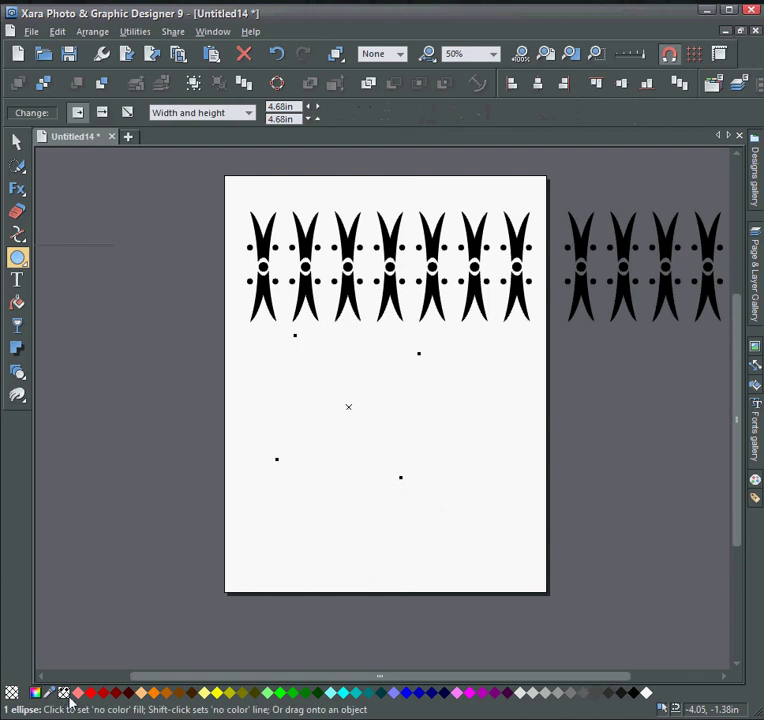
{"action": "left_click", "coordinate": [634, 693], "text": "shift"}
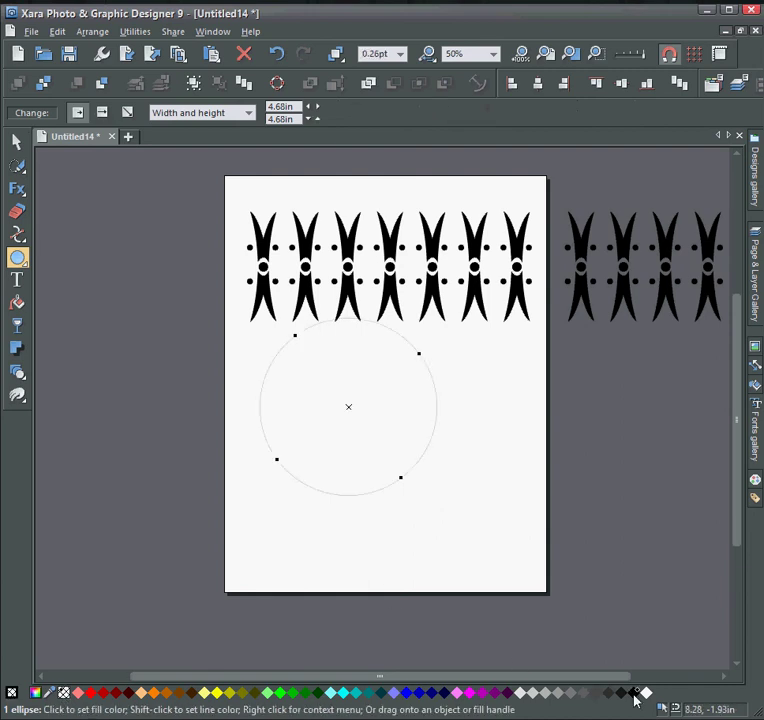
{"action": "left_click", "coordinate": [17, 141]}
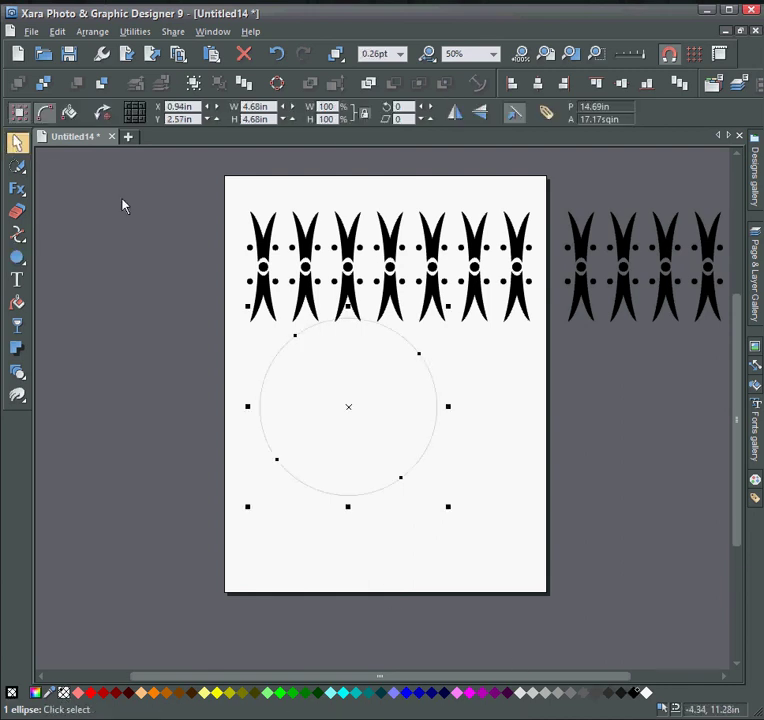
{"action": "left_click_drag", "start_coordinate": [435, 440], "coordinate": [477, 464]}
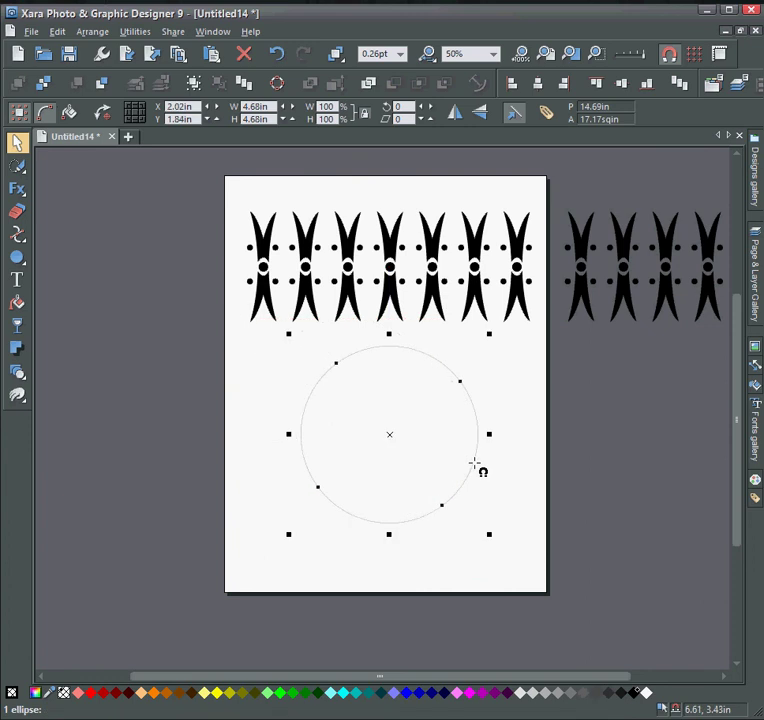
{"action": "left_click", "coordinate": [438, 311], "text": "shift"}
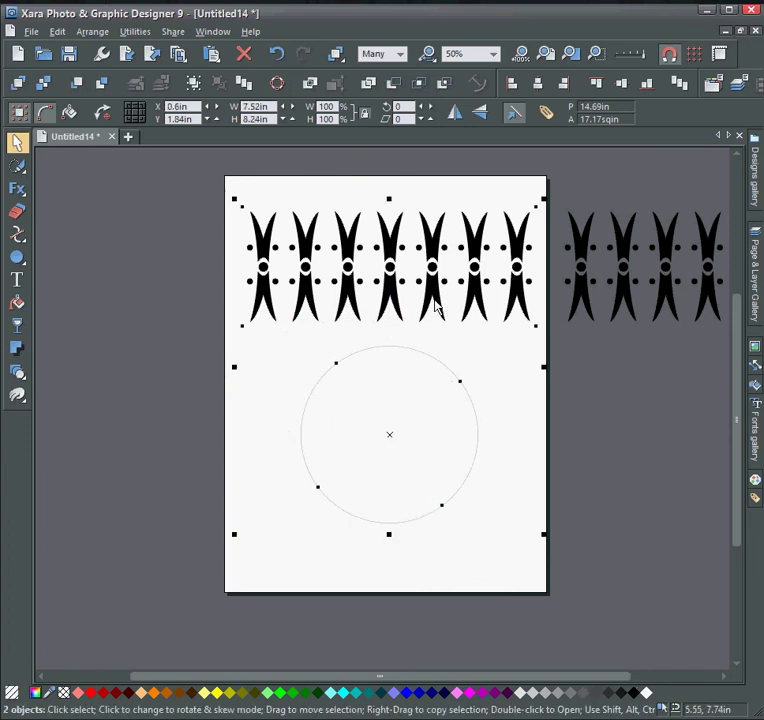
Fit the motif blend around the circle path and remove the circle's outline
{"action": "right_click", "coordinate": [436, 309]}
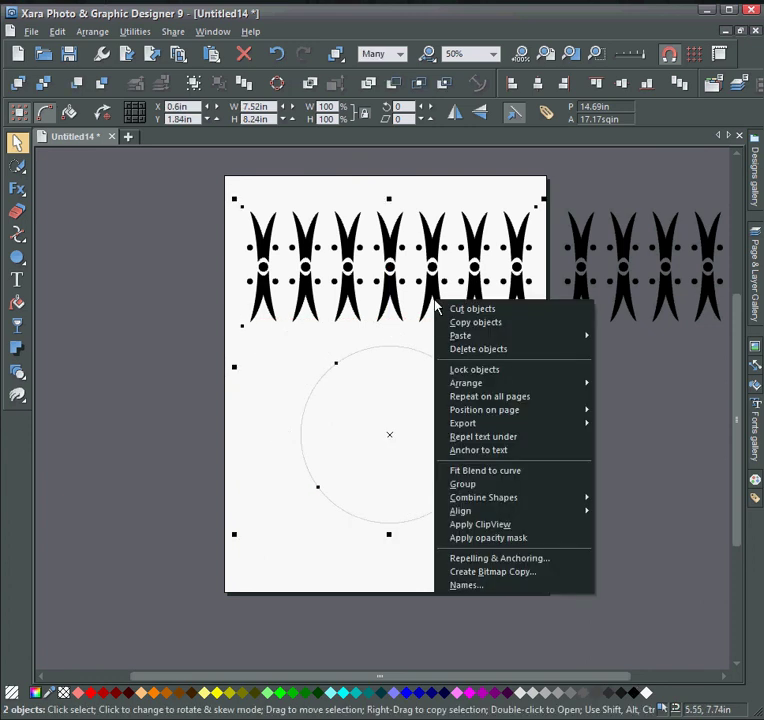
{"action": "left_click", "coordinate": [518, 477]}
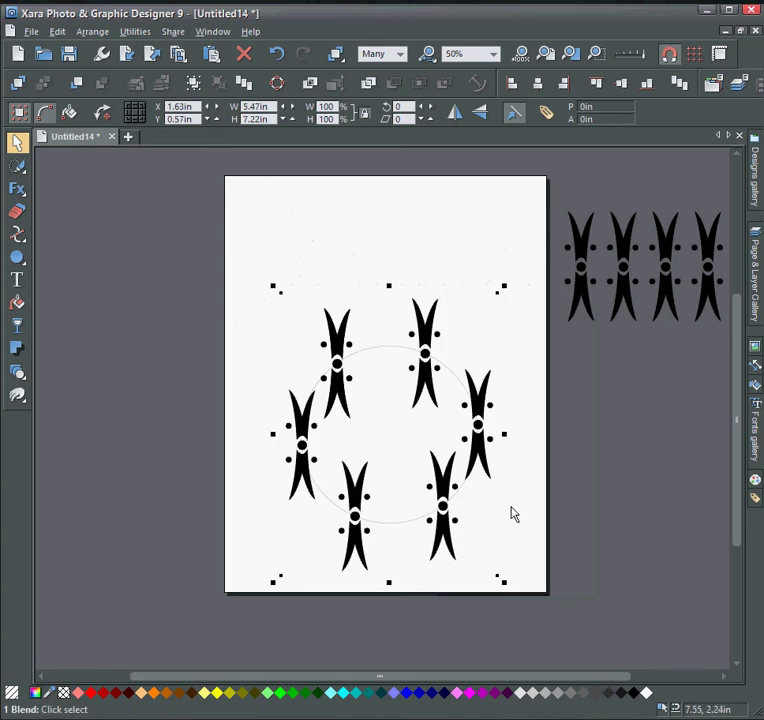
{"action": "left_click", "coordinate": [454, 380], "text": "ctrl"}
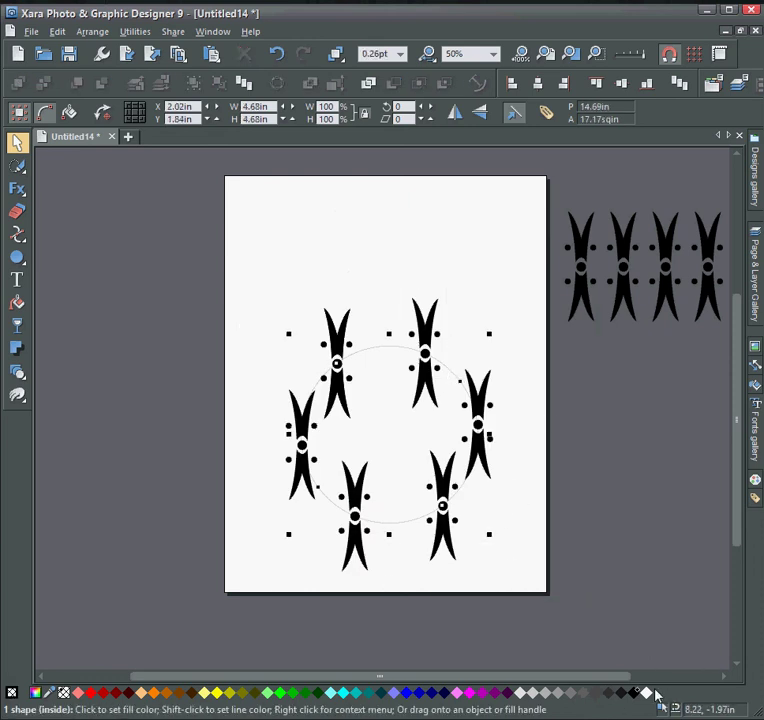
{"action": "left_click", "coordinate": [64, 694], "text": "shift"}
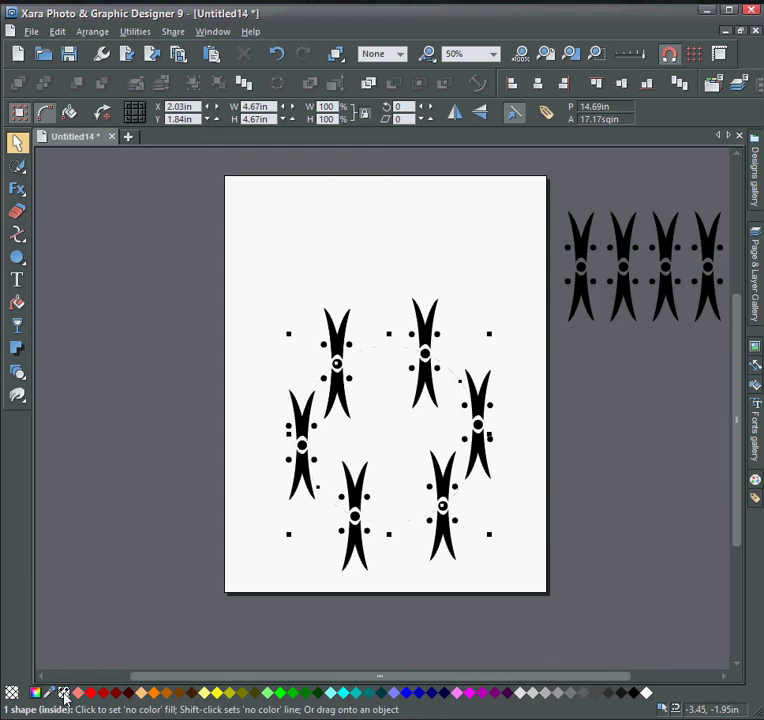
Rotate the six blended motifs along the circle so they radiate outward, and move the ring higher
{"action": "left_click", "coordinate": [17, 373]}
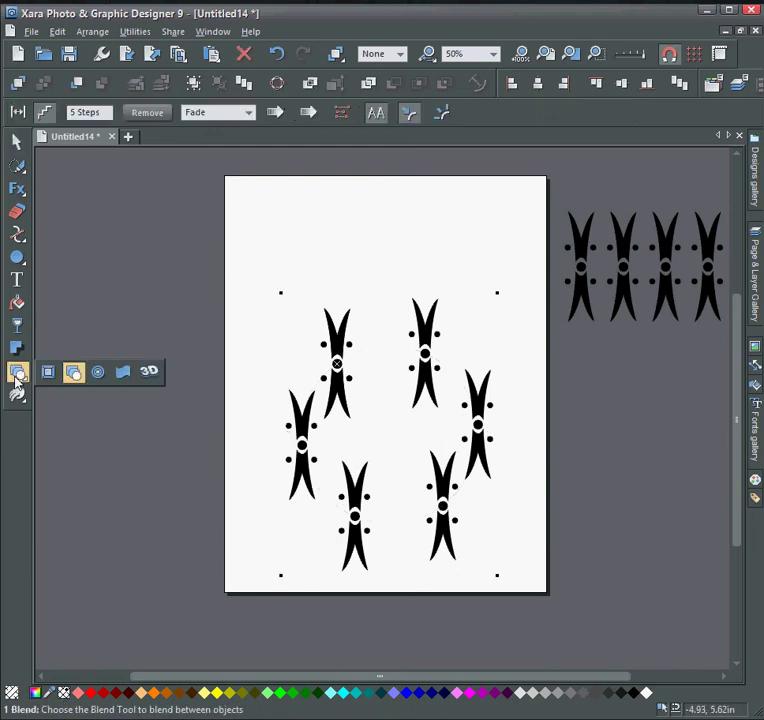
{"action": "left_click", "coordinate": [445, 118]}
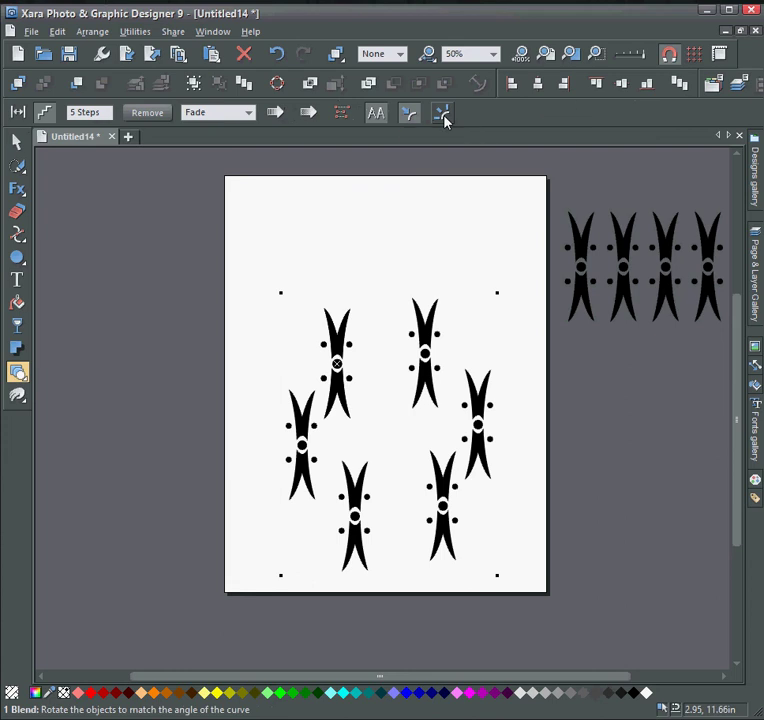
{"action": "left_click", "coordinate": [445, 114]}
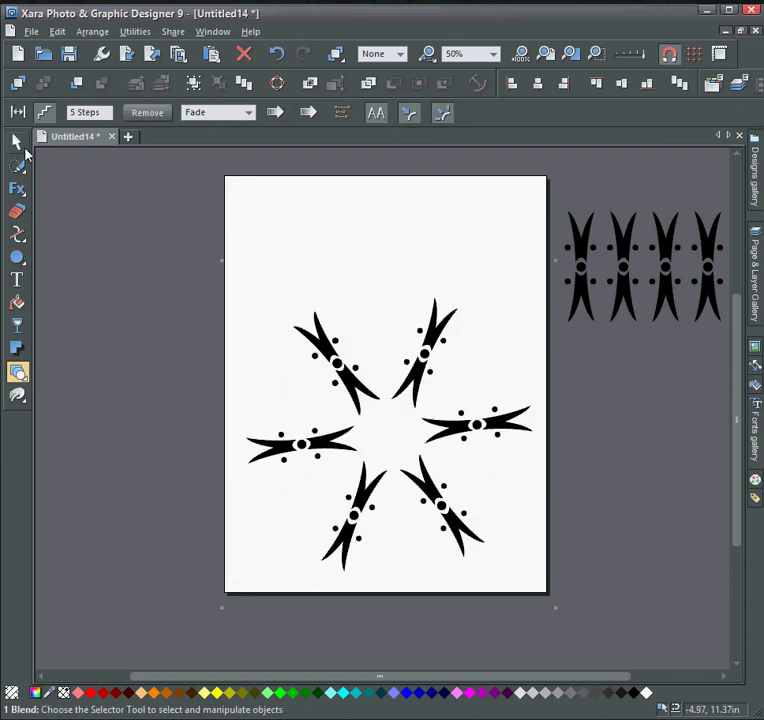
{"action": "left_click", "coordinate": [18, 143]}
{"action": "left_click_drag", "start_coordinate": [427, 378], "coordinate": [417, 305]}
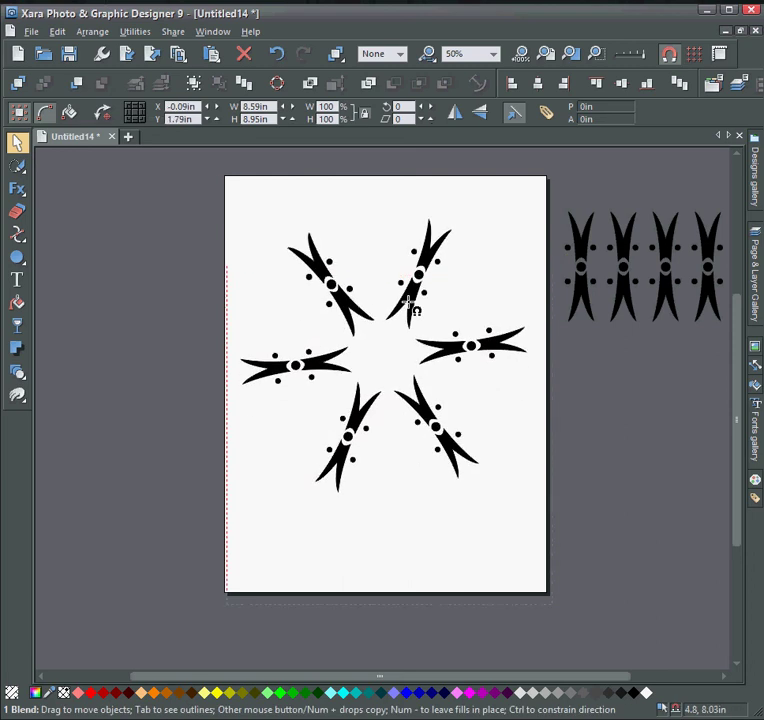
Set the ring blend to 10 steps, then increase it to 20 steps
{"action": "left_click", "coordinate": [18, 374]}
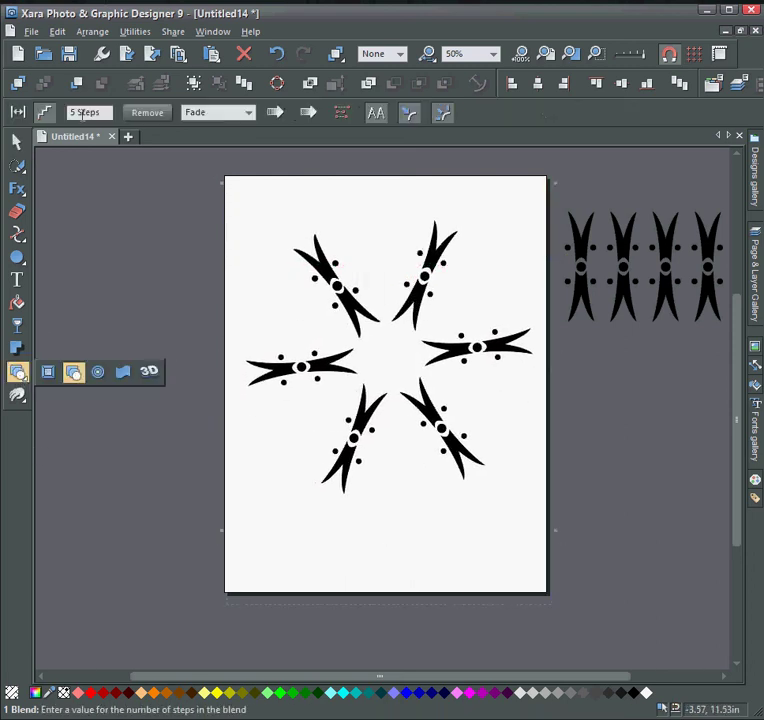
{"action": "left_click", "coordinate": [82, 112]}
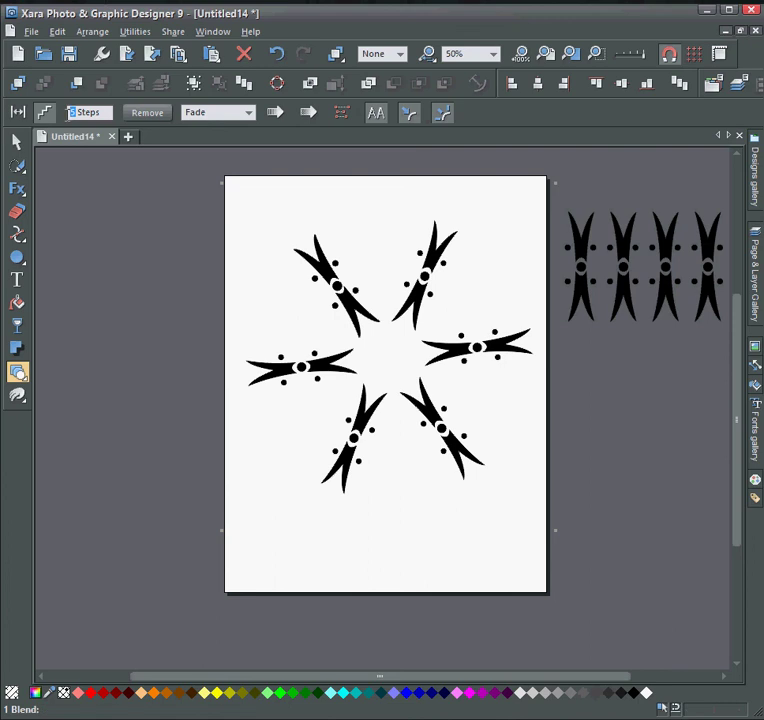
{"action": "type", "text": "10"}
{"action": "key", "text": "Return"}
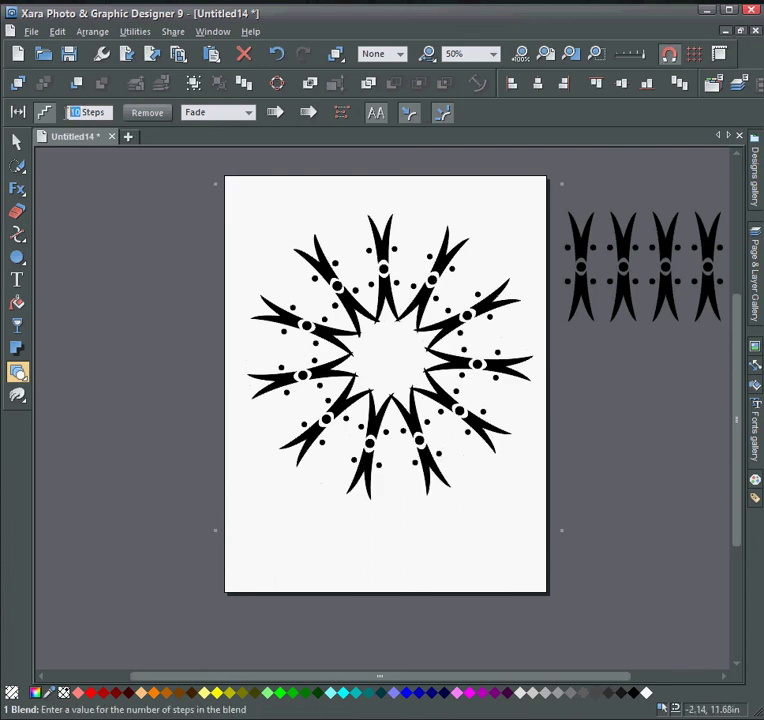
{"action": "type", "text": "20"}
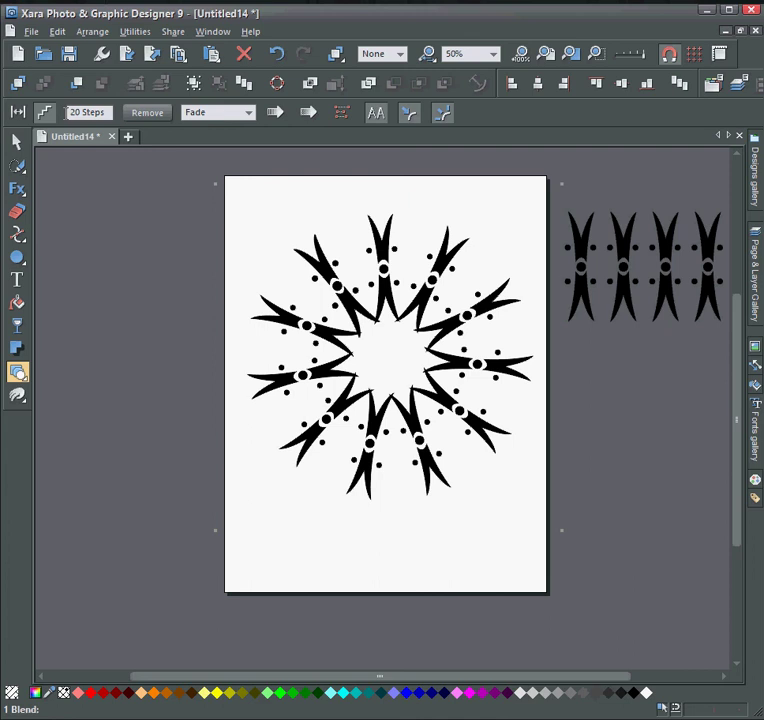
{"action": "key", "text": "Return"}
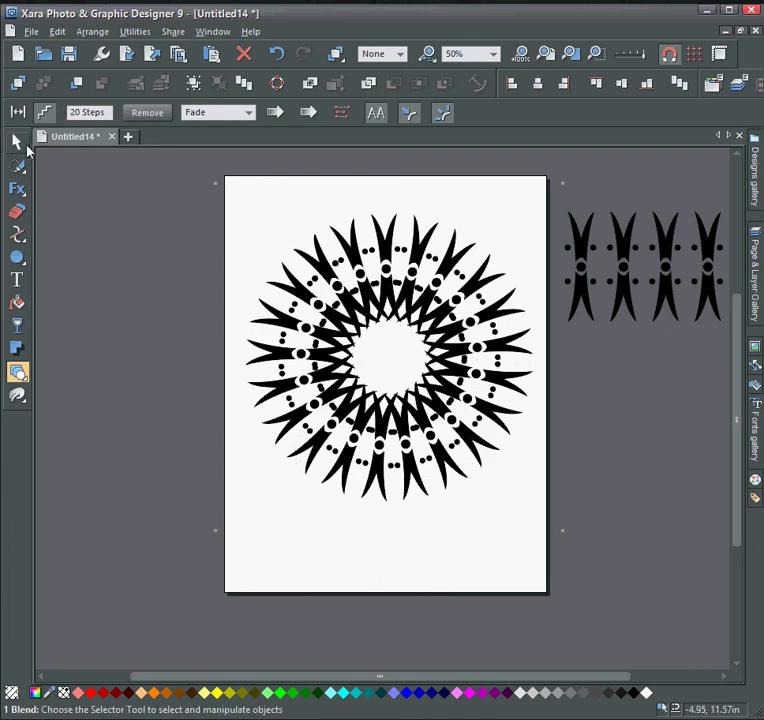
Deselect the blended ring, then select it again
{"action": "left_click", "coordinate": [20, 145]}
{"action": "left_click", "coordinate": [448, 540]}
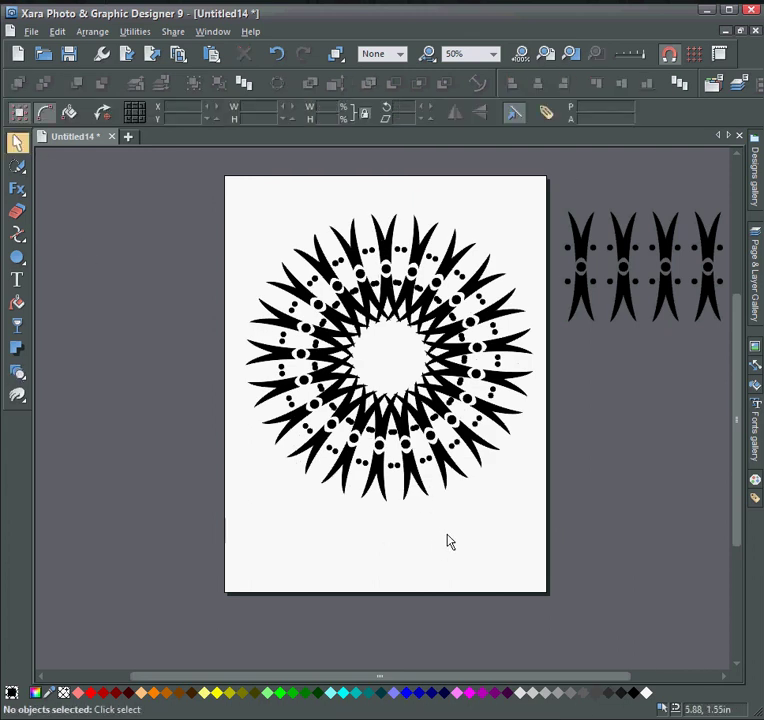
{"action": "left_click", "coordinate": [468, 445]}
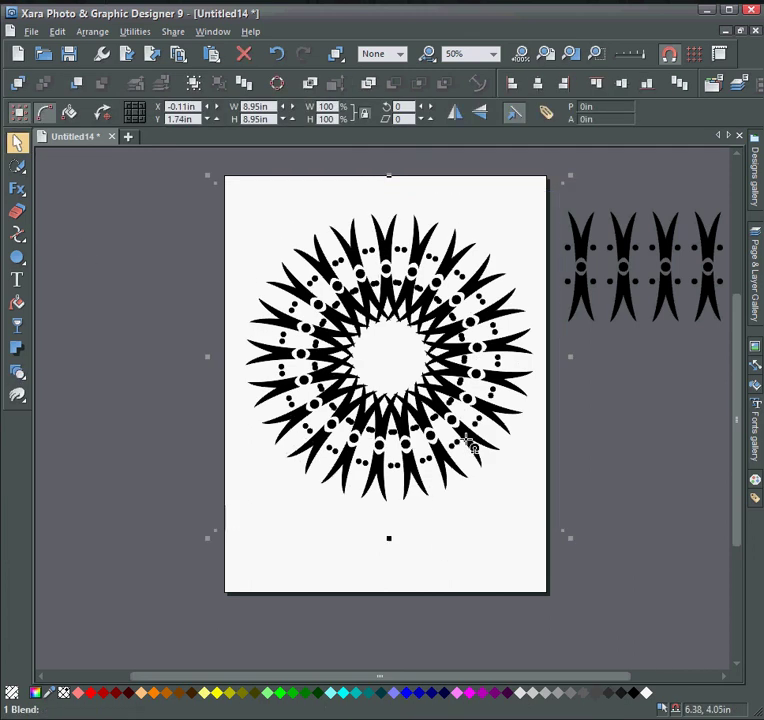
Zoom in on the mandala and select the blended ring
{"action": "left_click", "coordinate": [343, 348]}
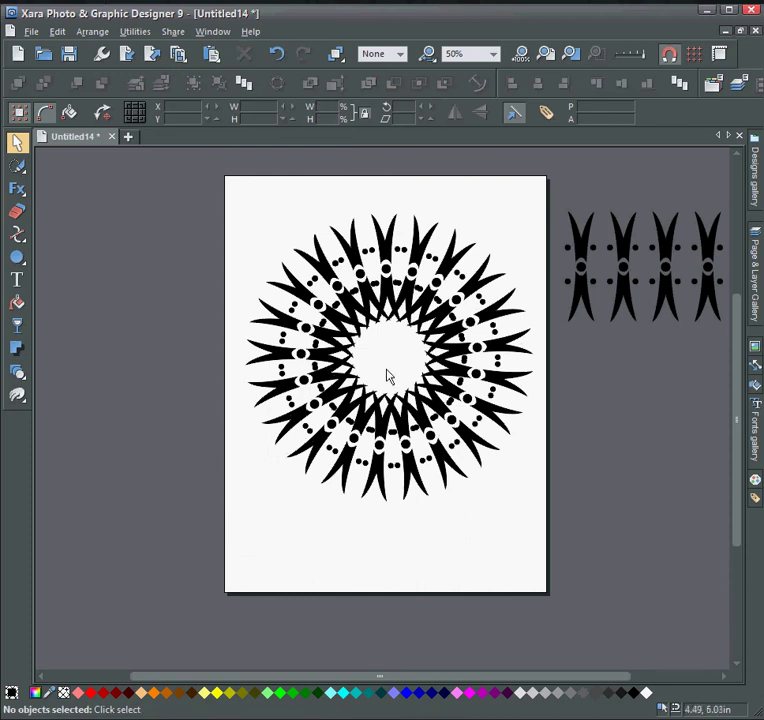
{"action": "scroll", "coordinate": [410, 408], "scroll_direction": "up", "scroll_amount": 2}
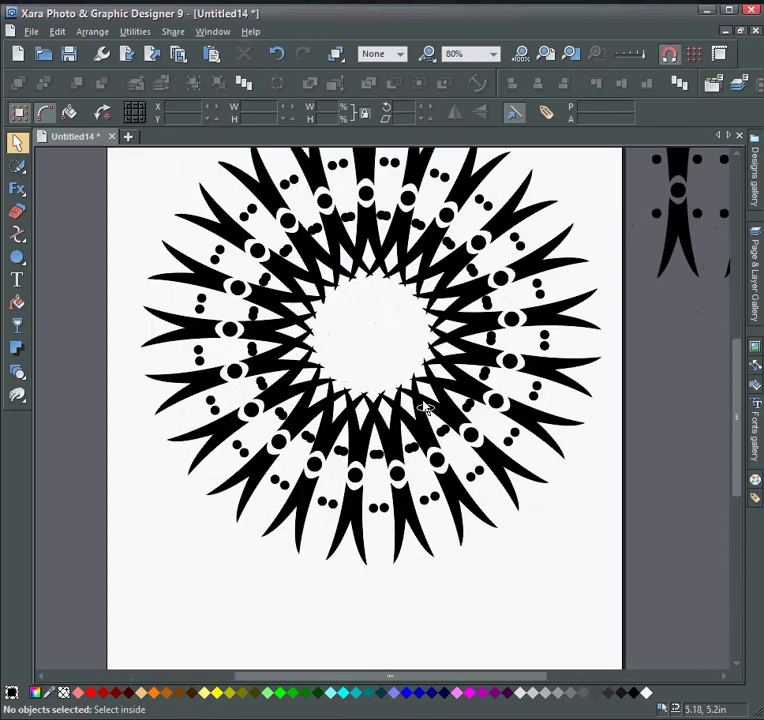
{"action": "left_click_drag", "start_coordinate": [423, 406], "coordinate": [458, 467]}
{"action": "left_click", "coordinate": [483, 320]}
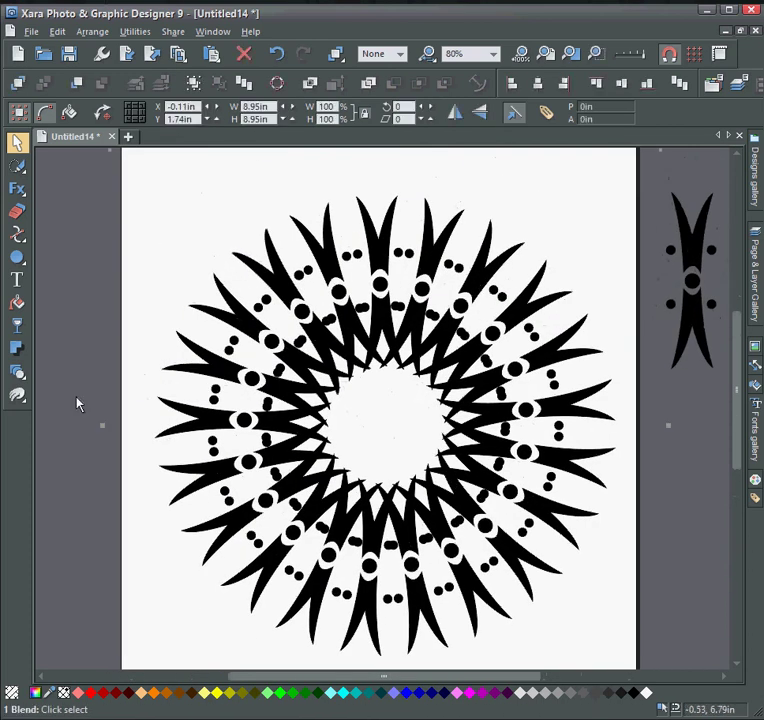
Raise the ring blend from 20 to 30 steps, then deselect it
{"action": "left_click", "coordinate": [17, 371]}
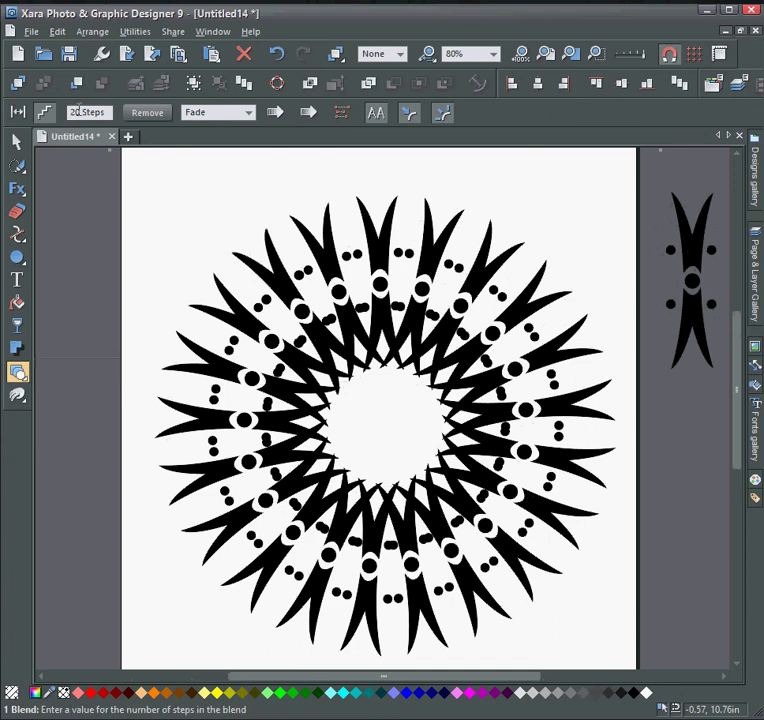
{"action": "left_click", "coordinate": [82, 112]}
{"action": "type", "text": "3"}
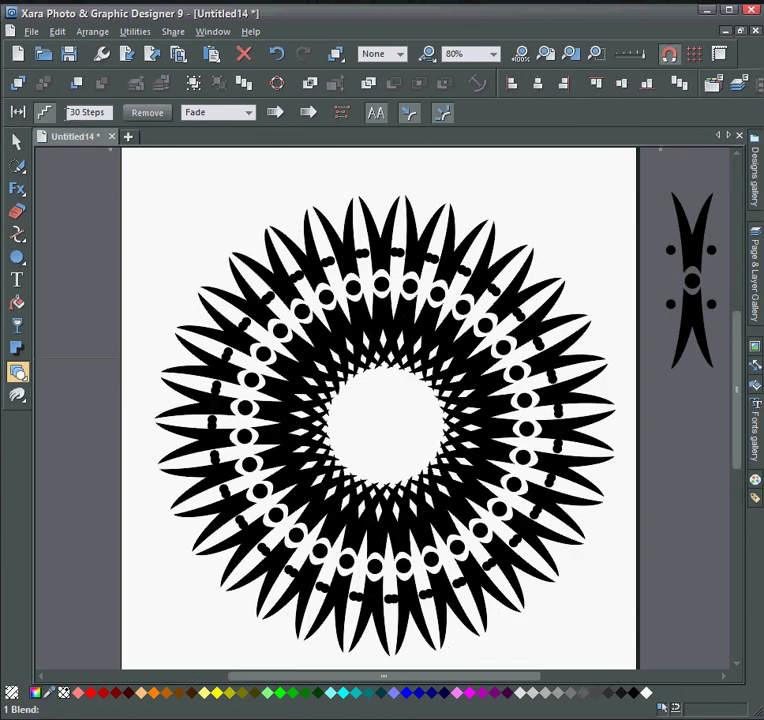
{"action": "left_click", "coordinate": [17, 141]}
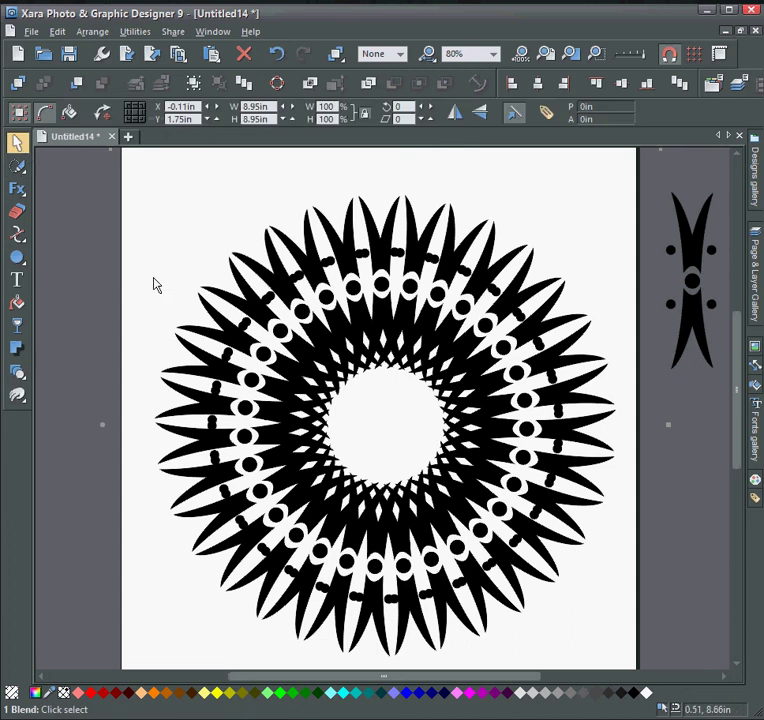
{"action": "left_click", "coordinate": [155, 285]}
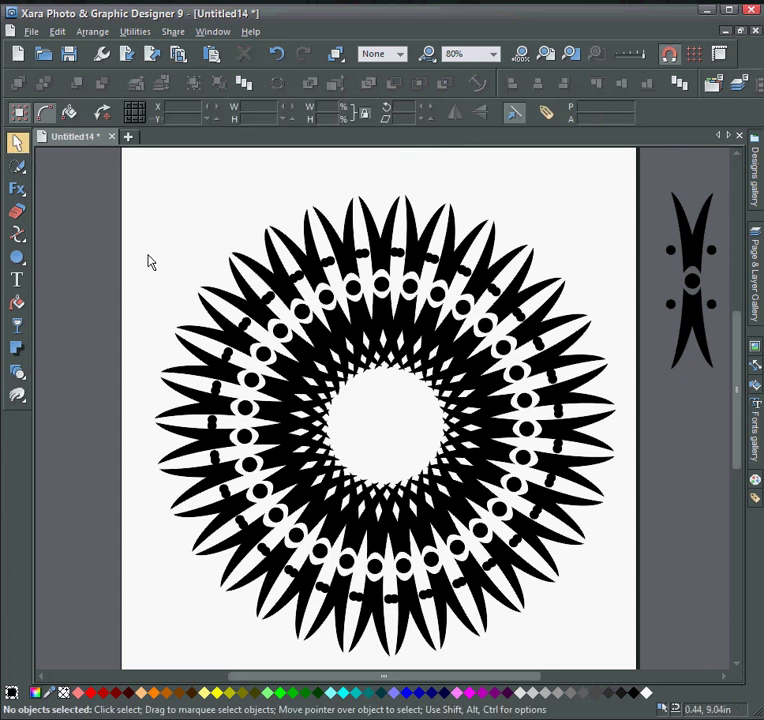